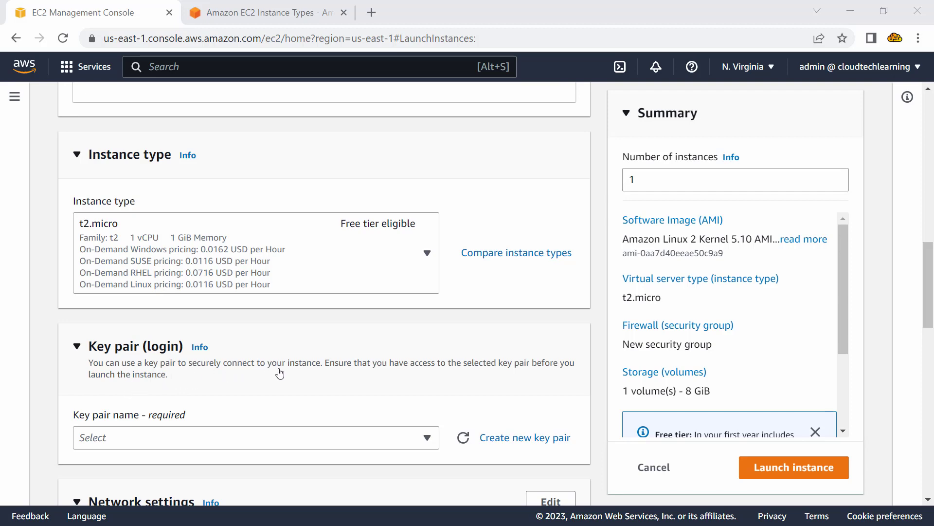
Create an RSA key pair named New_KP in .ppk format for the instance login.
scroll(340, 340, down, 3)
click(422, 293)
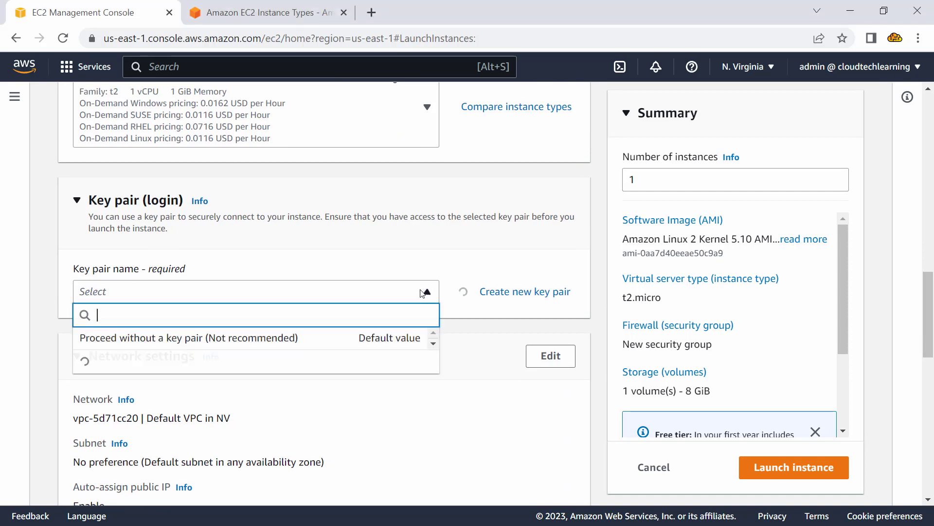
click(422, 293)
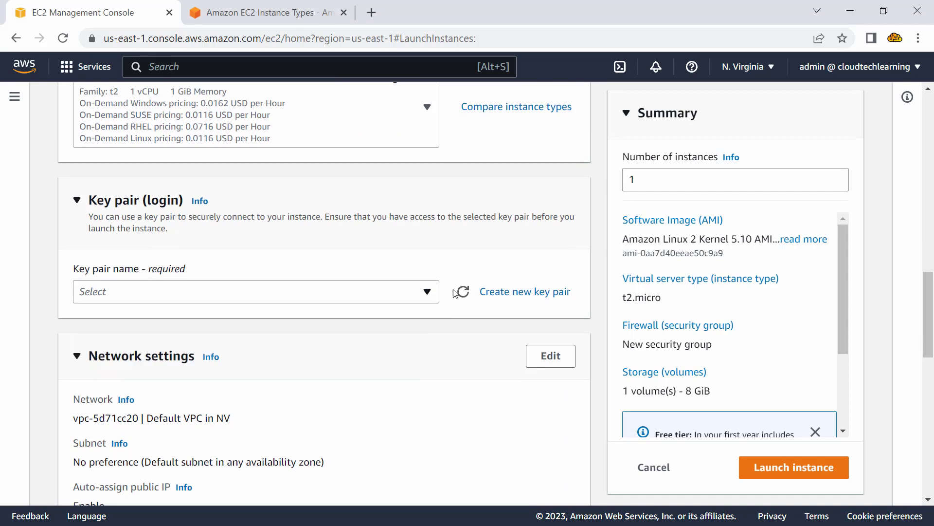
click(500, 294)
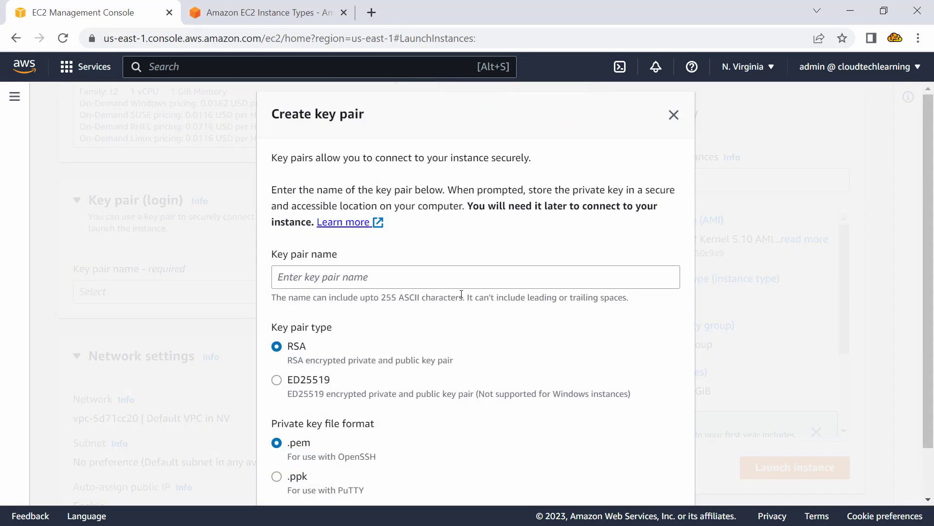
click(318, 281)
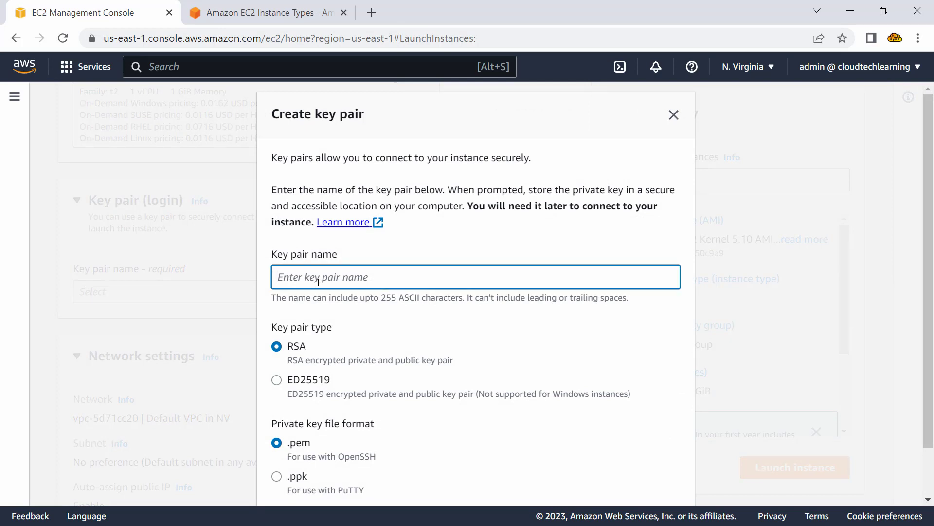
text(New_KP)
scroll(349, 309, down, 2)
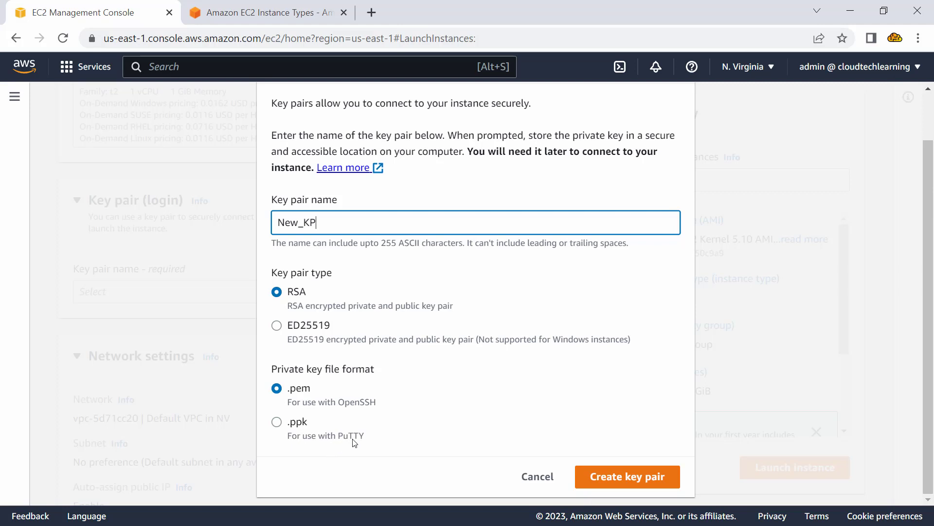
click(280, 424)
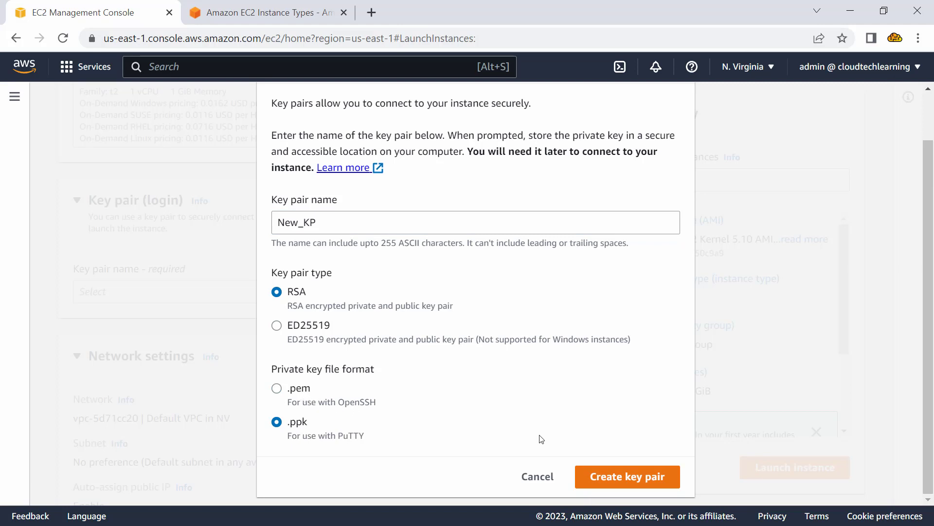
click(630, 476)
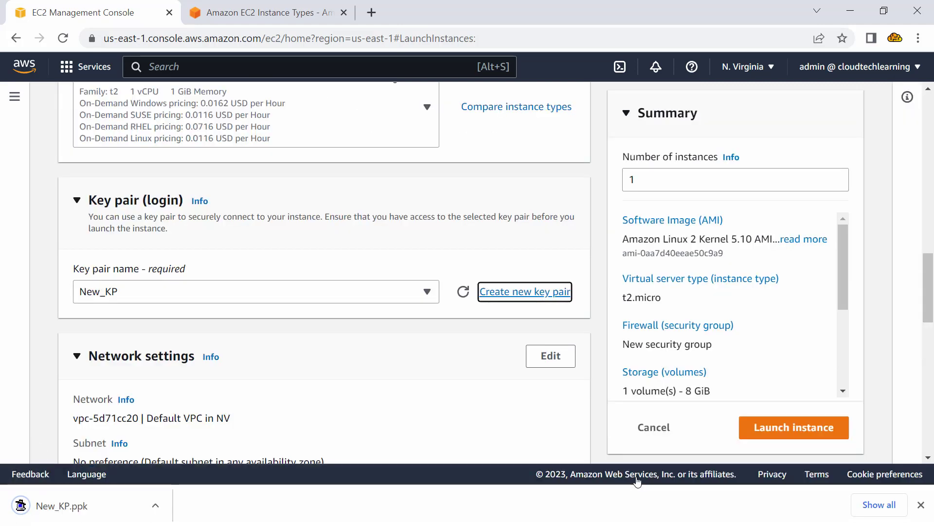
Show the downloaded New_KP.ppk file in its folder and dismiss the browser's download notice.
right_click(95, 503)
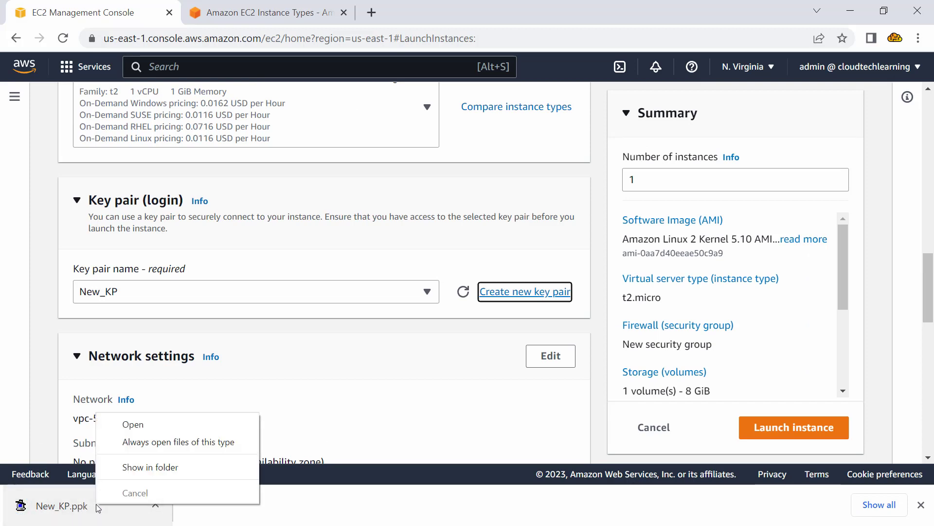
click(153, 468)
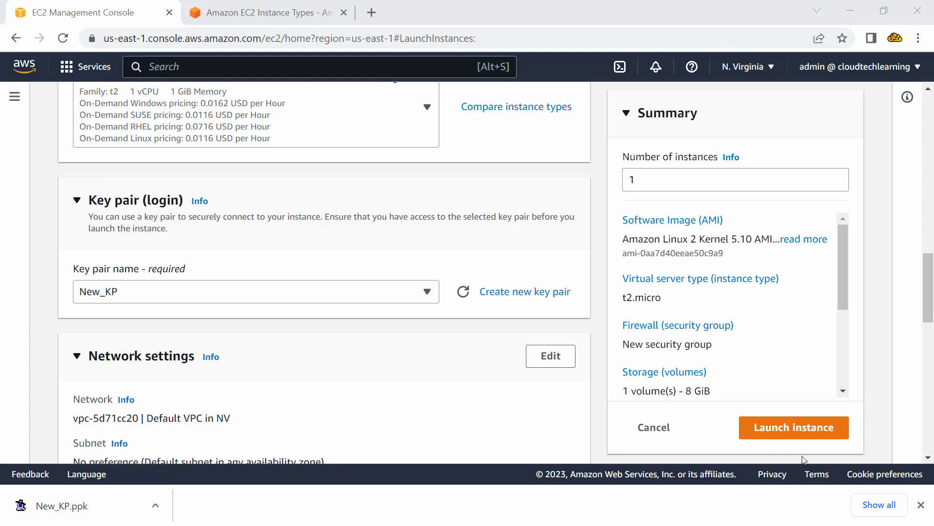
click(920, 505)
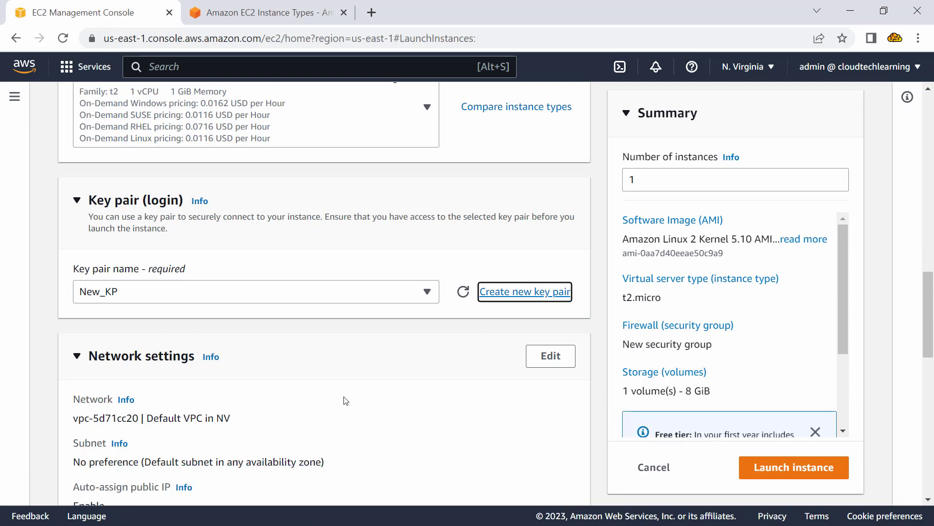
Review the network and firewall settings against the server plan in the Notepad note, and return to the launch form.
scroll(202, 331, down, 2)
scroll(202, 332, down, 2)
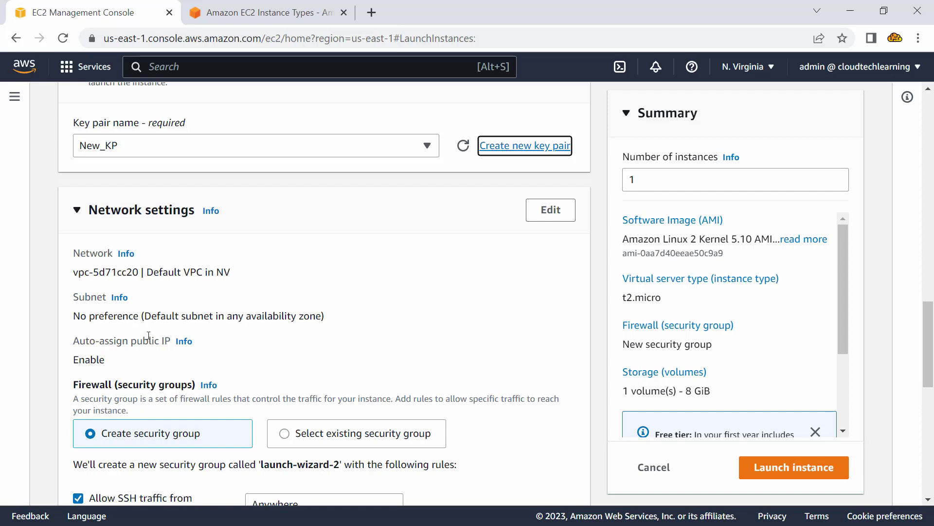
scroll(148, 335, down, 3)
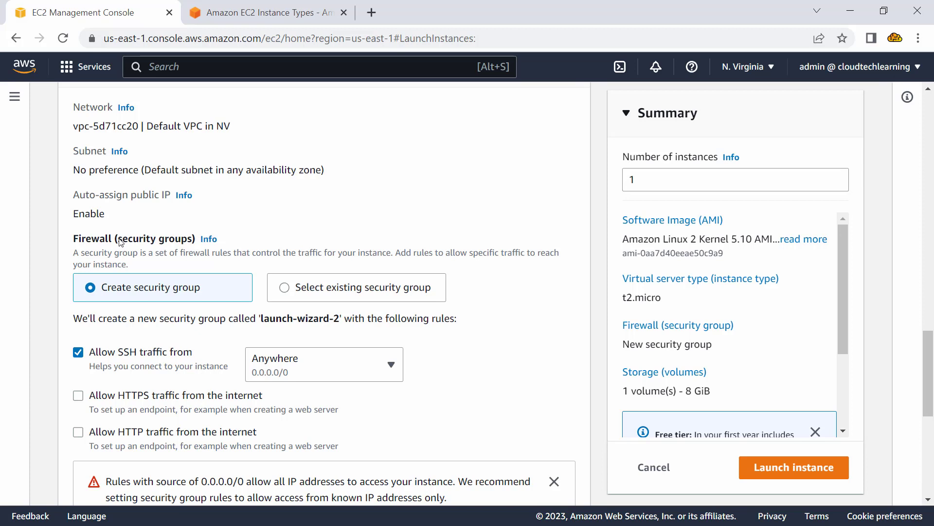
drag(118, 239, 194, 242)
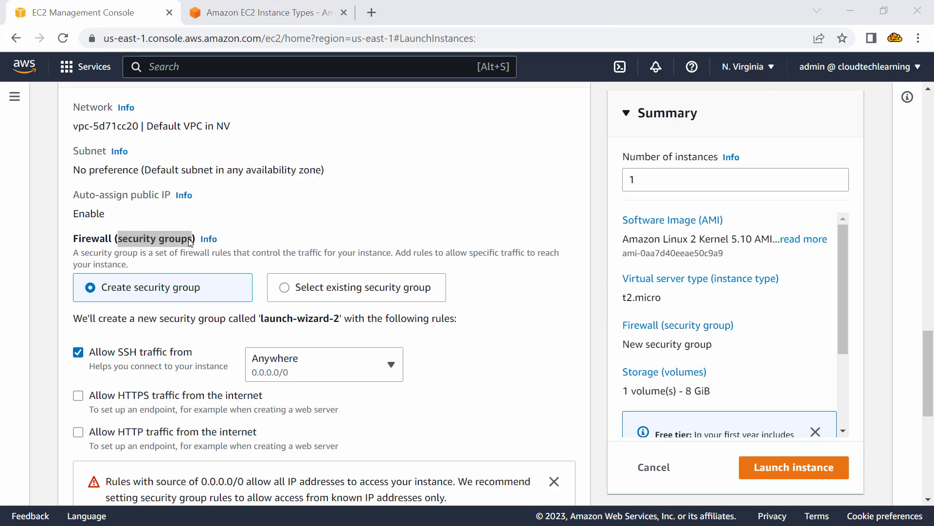
key(alt+Tab)
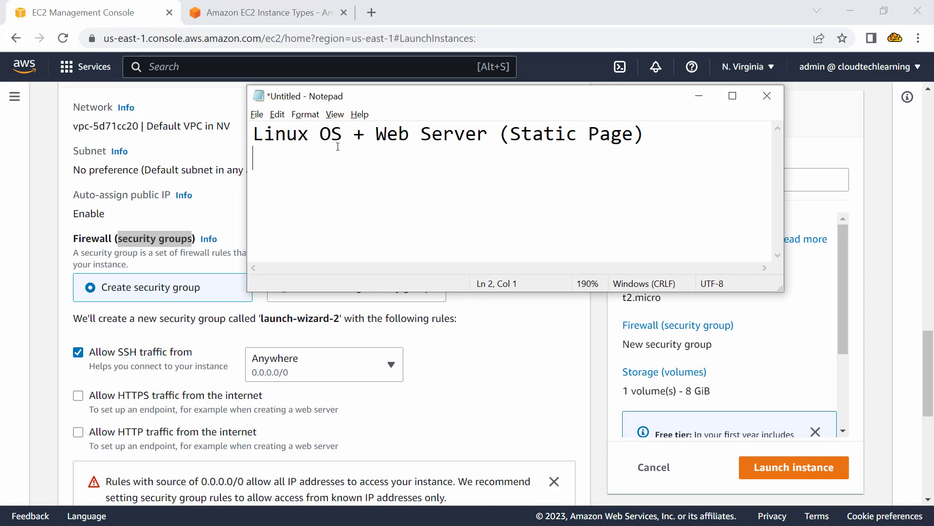
drag(343, 139, 252, 135)
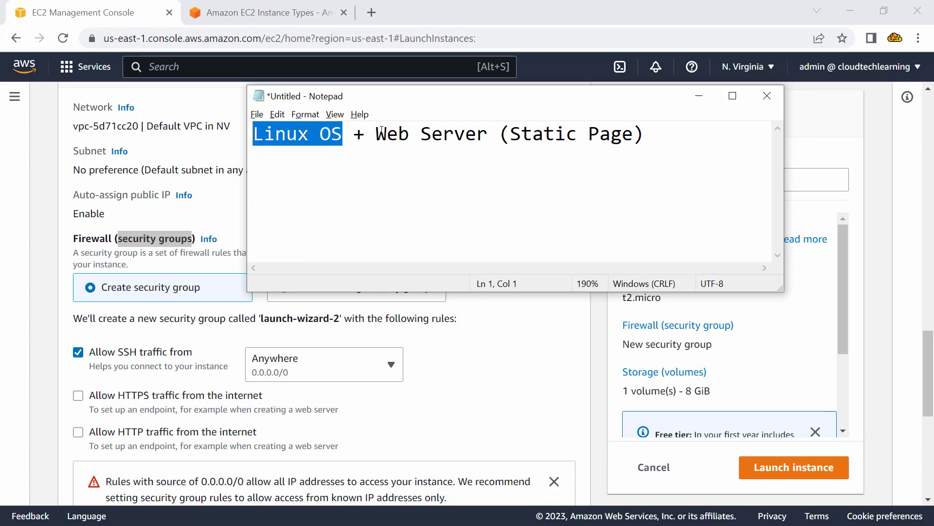
drag(377, 132, 645, 132)
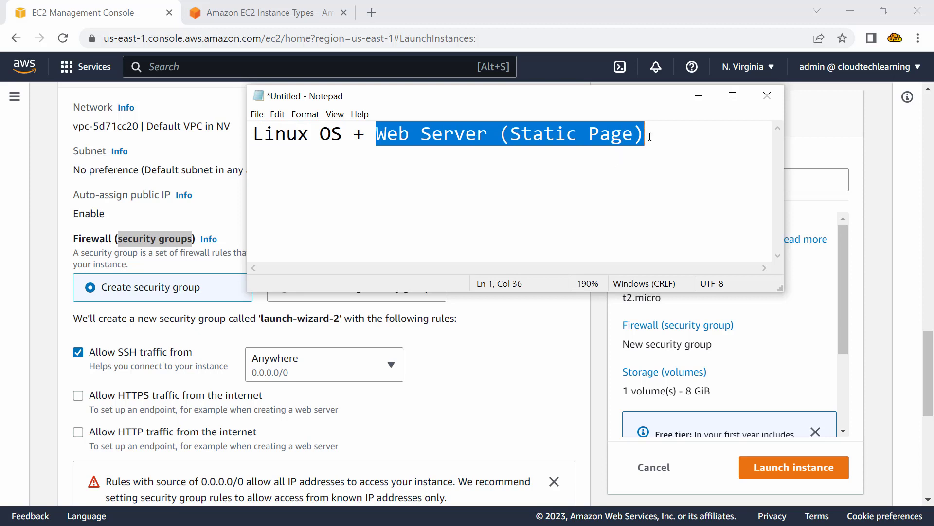
click(650, 136)
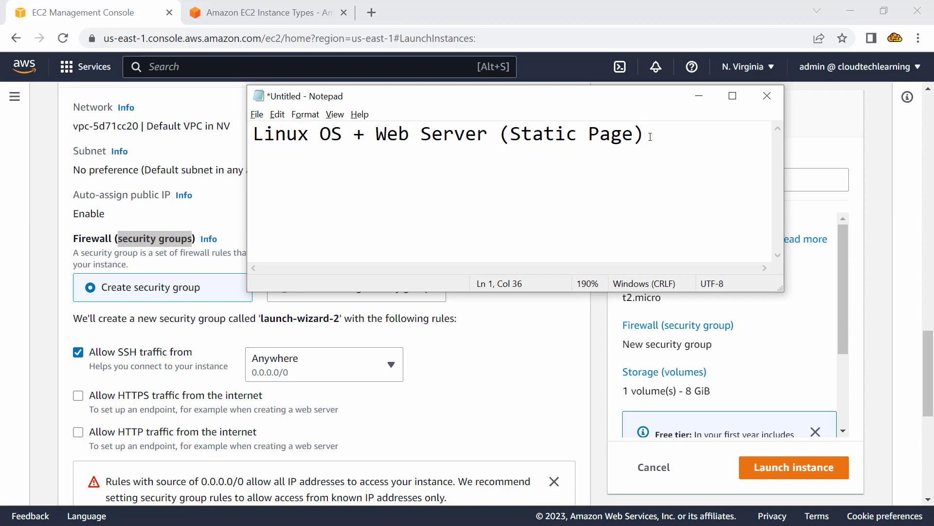
click(341, 411)
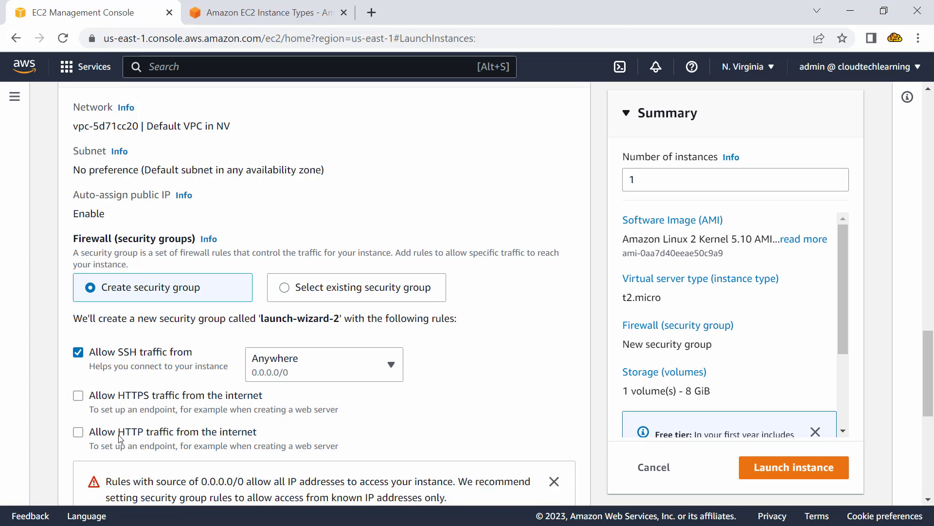
Allow HTTPS and HTTP traffic from the internet in the new security group and restrict the SSH source to My IP.
click(83, 398)
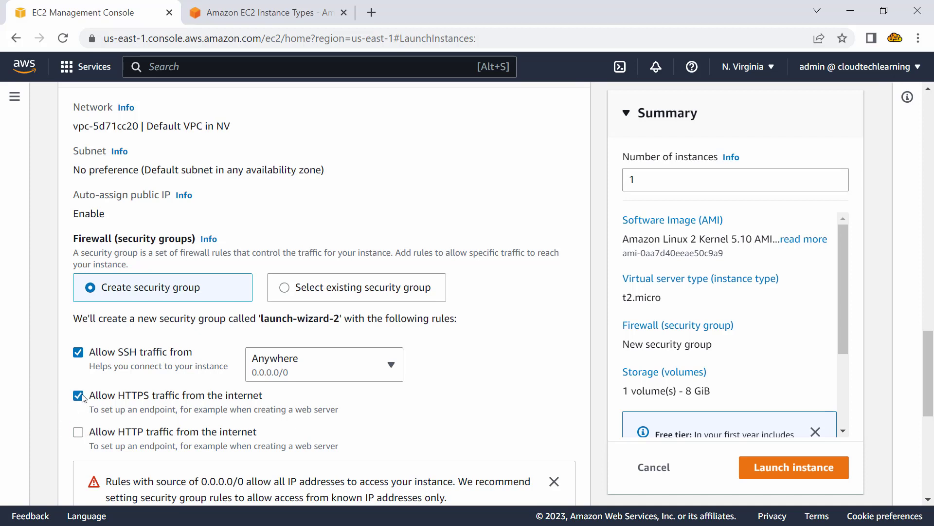
click(81, 435)
click(348, 366)
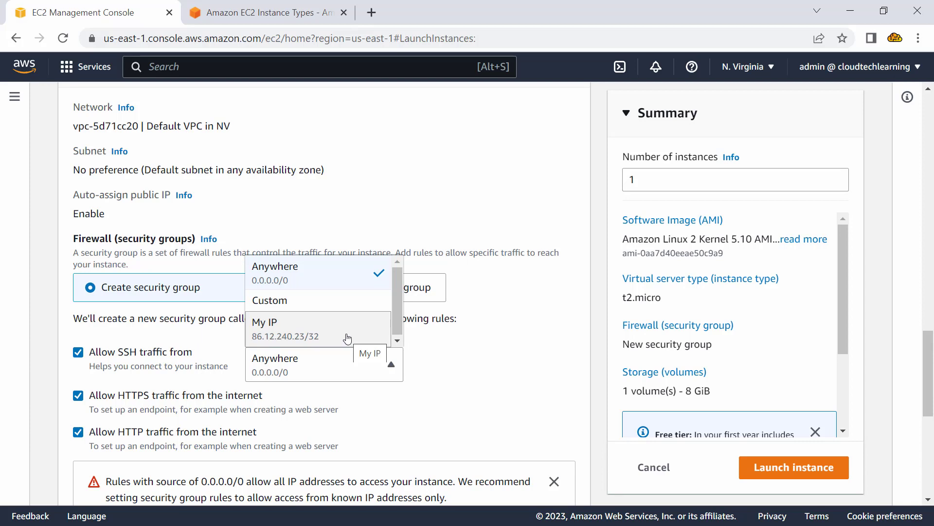
click(347, 339)
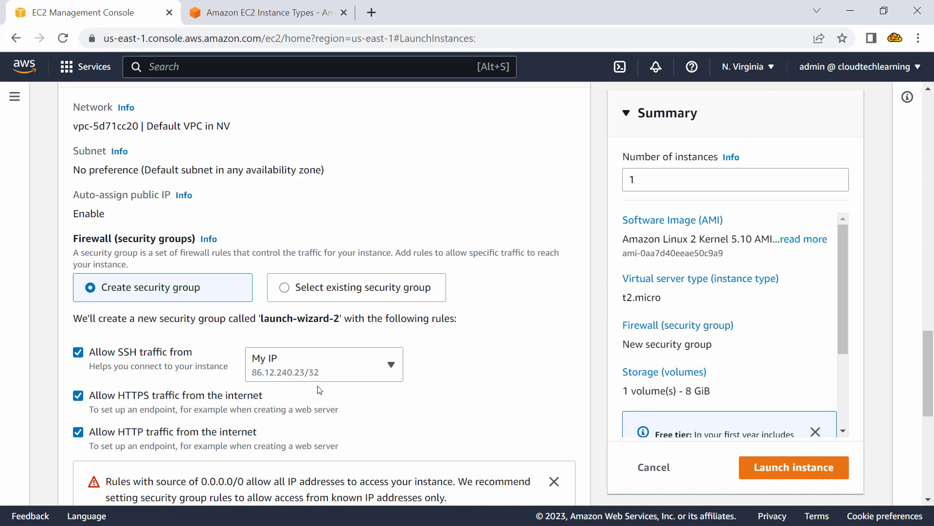
Disallow SSH and HTTPS traffic in the new security group and dismiss the warning about open source addresses.
click(79, 352)
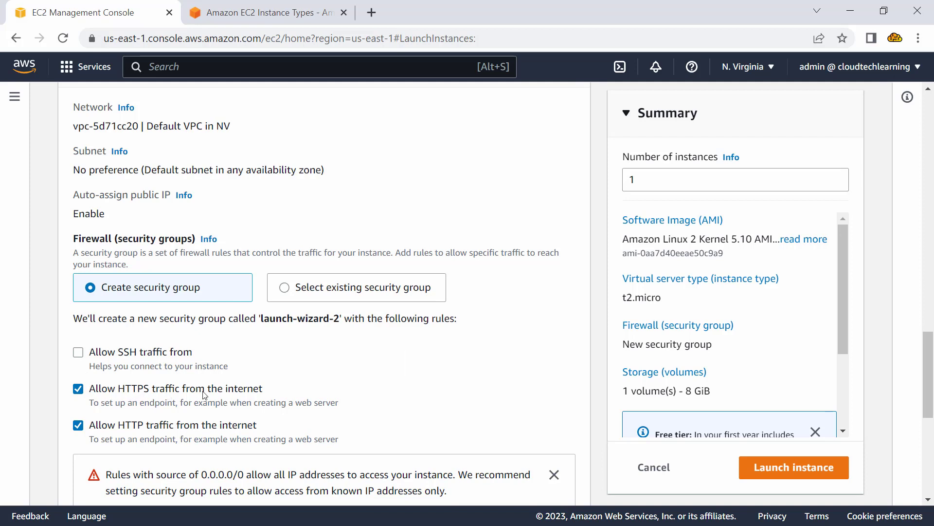
click(78, 389)
scroll(179, 391, down, 1)
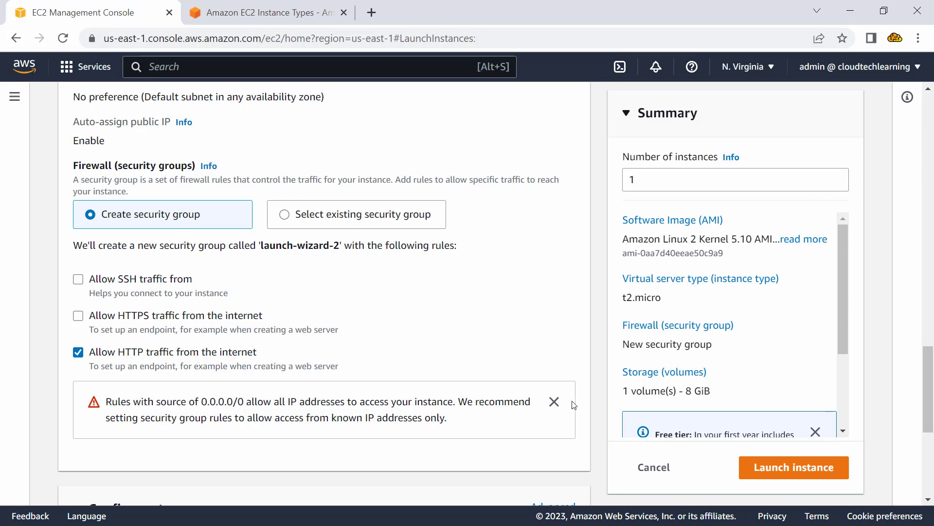
click(554, 402)
Examine the storage configuration, expand the advanced details and look through their options down to the user data field.
scroll(517, 380, down, 3)
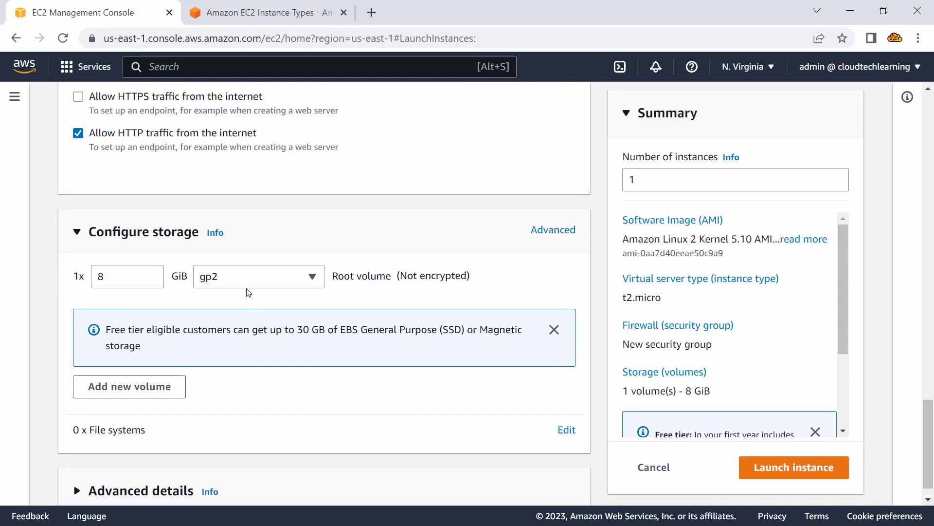
scroll(248, 292, down, 1)
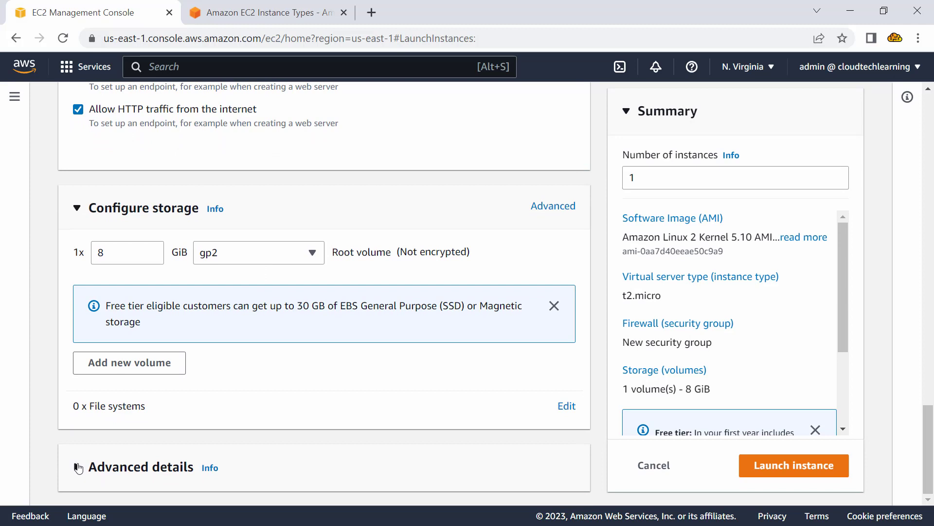
scroll(261, 351, down, 5)
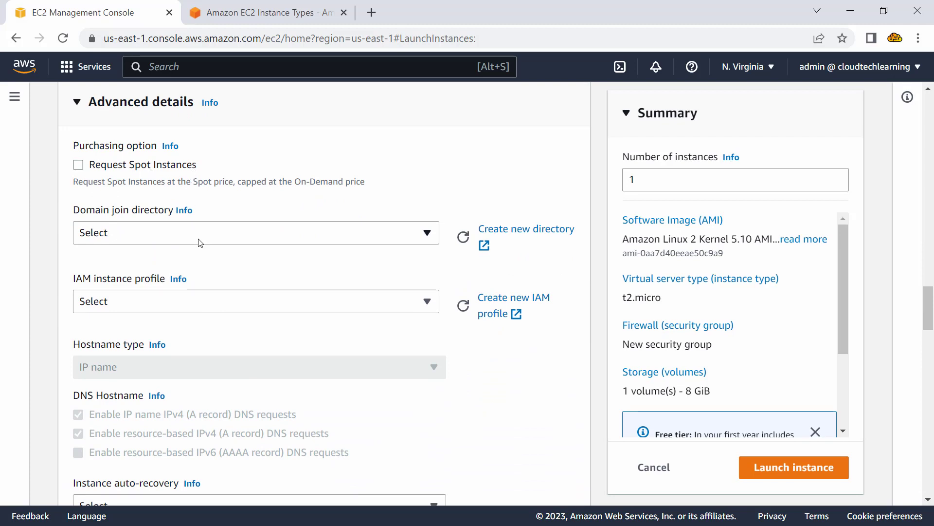
scroll(197, 238, down, 3)
scroll(183, 222, down, 4)
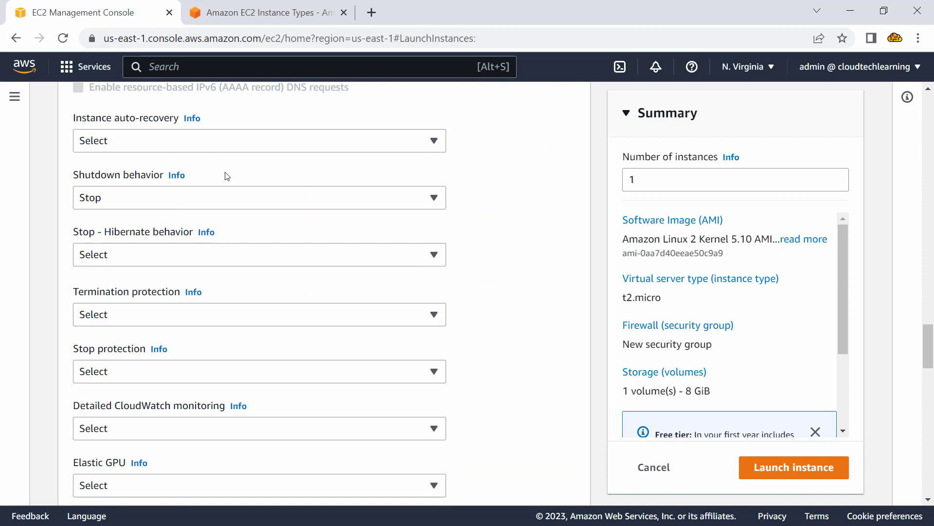
scroll(225, 173, down, 1)
scroll(266, 180, down, 4)
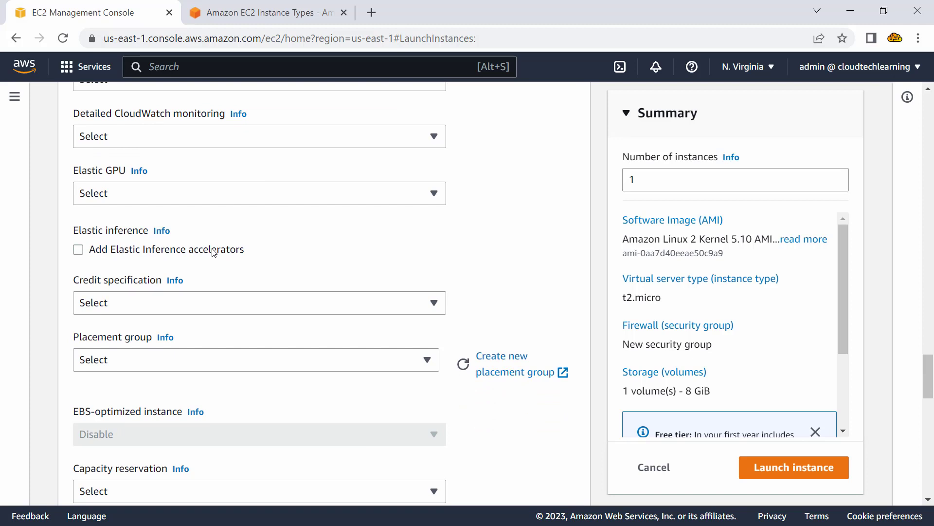
scroll(212, 250, down, 8)
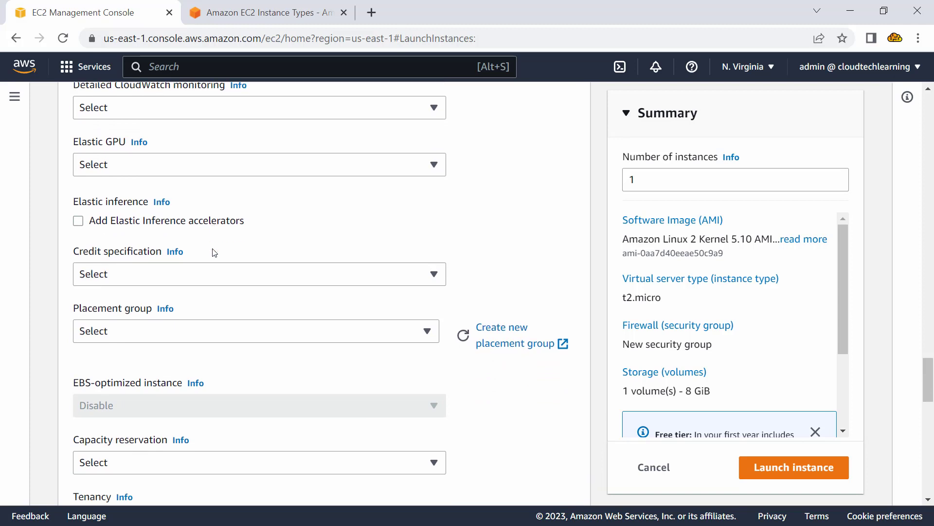
scroll(204, 197, down, 3)
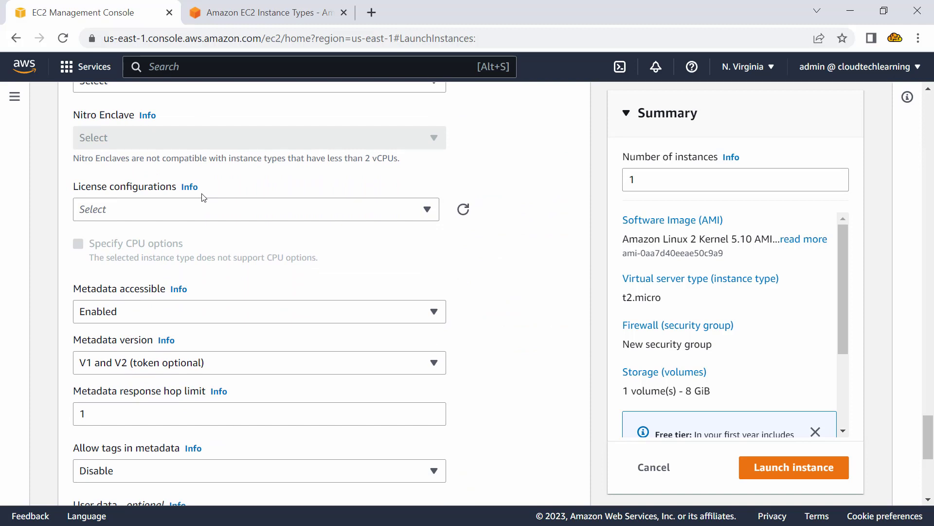
scroll(203, 197, down, 2)
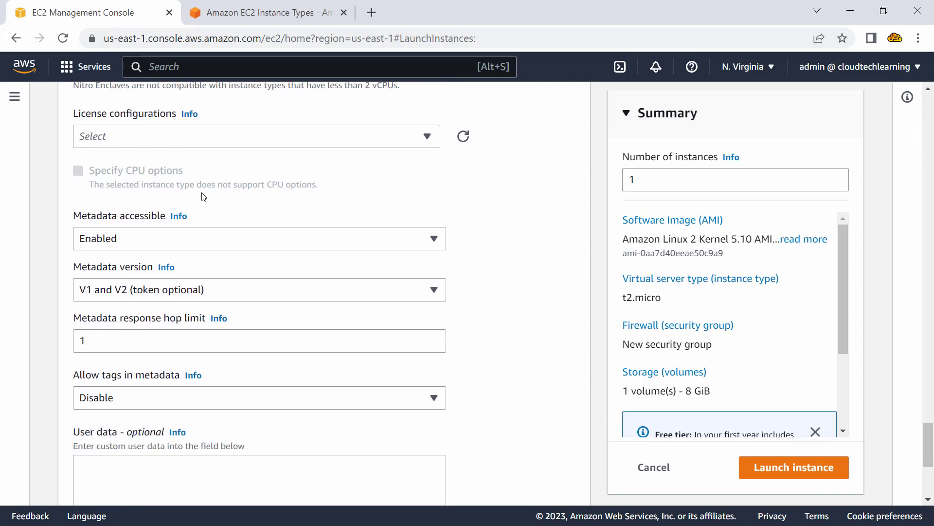
scroll(203, 197, down, 4)
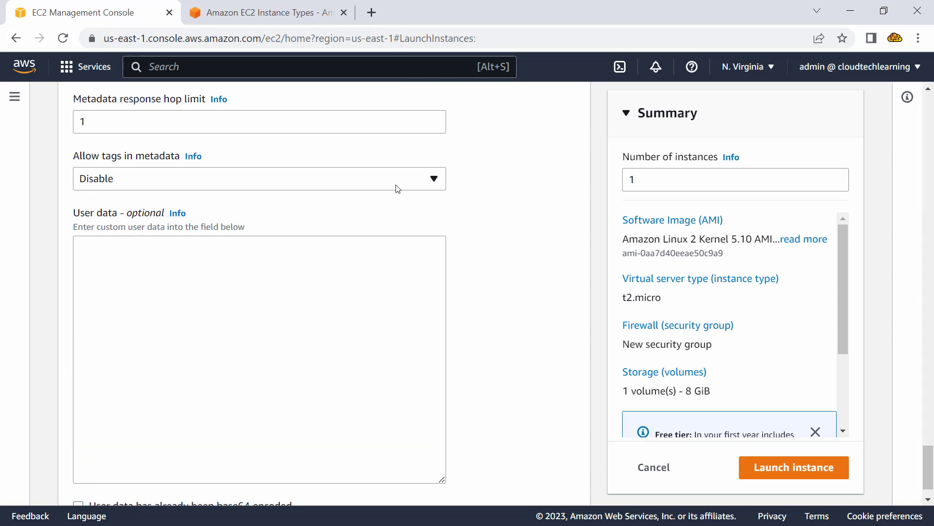
Read the help text on what user data does at launch and switch to the Notepad note.
click(173, 216)
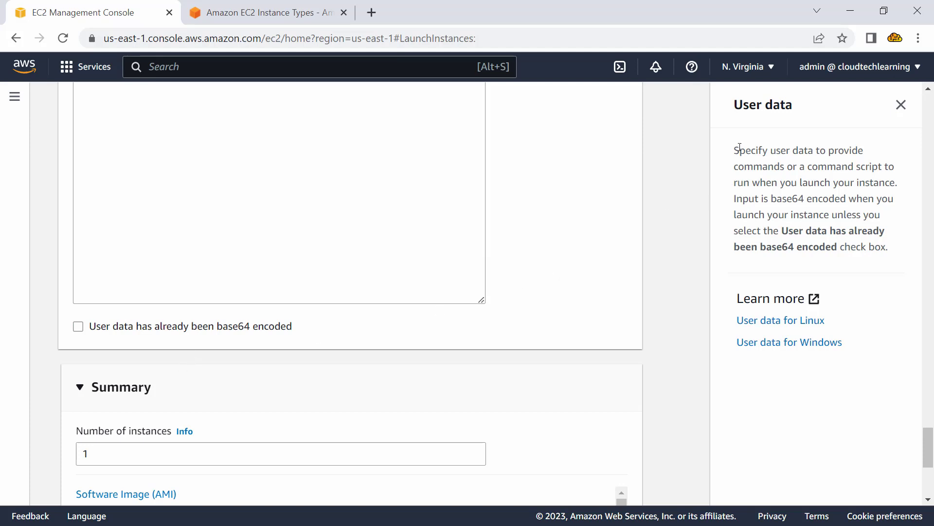
drag(734, 150, 902, 182)
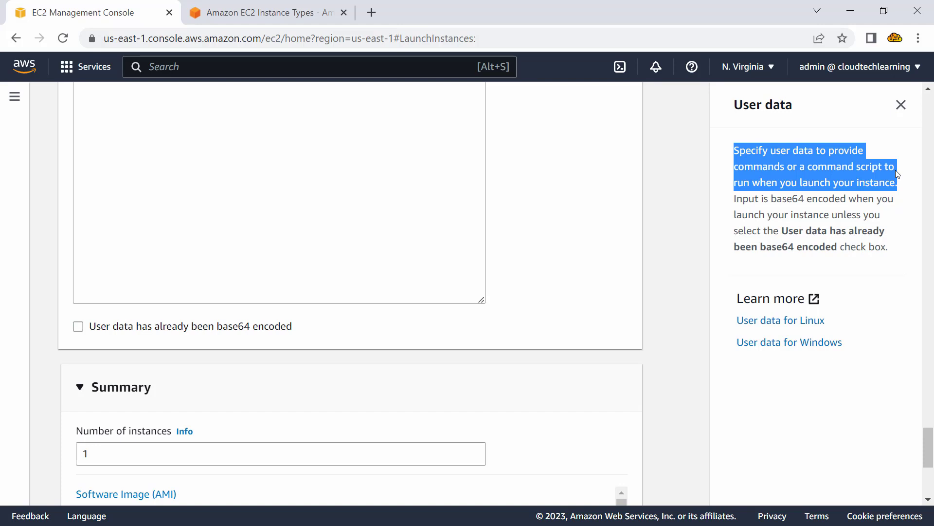
key(alt+Tab)
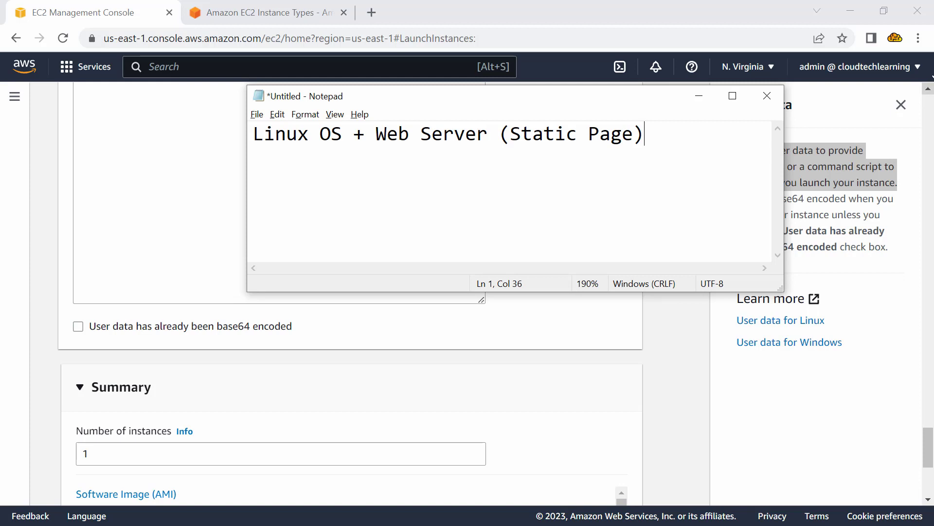
Return to the launch form's user data field and switch to the presentation's User Data slide to read its launch script.
click(707, 98)
scroll(417, 157, up, 2)
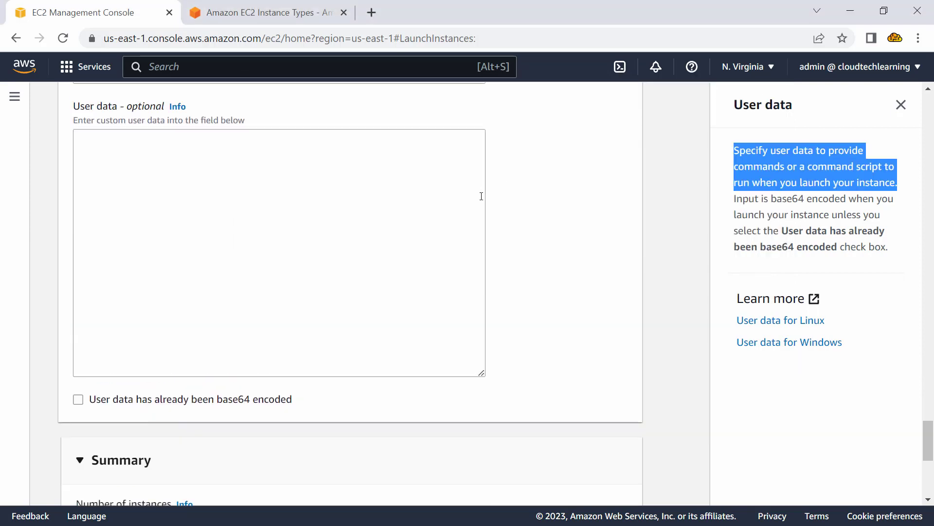
click(107, 148)
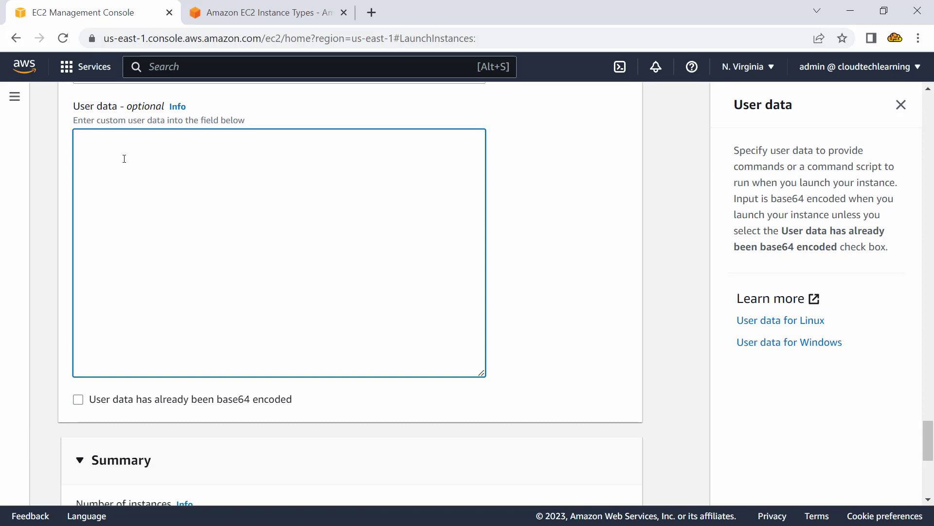
key(alt+Tab)
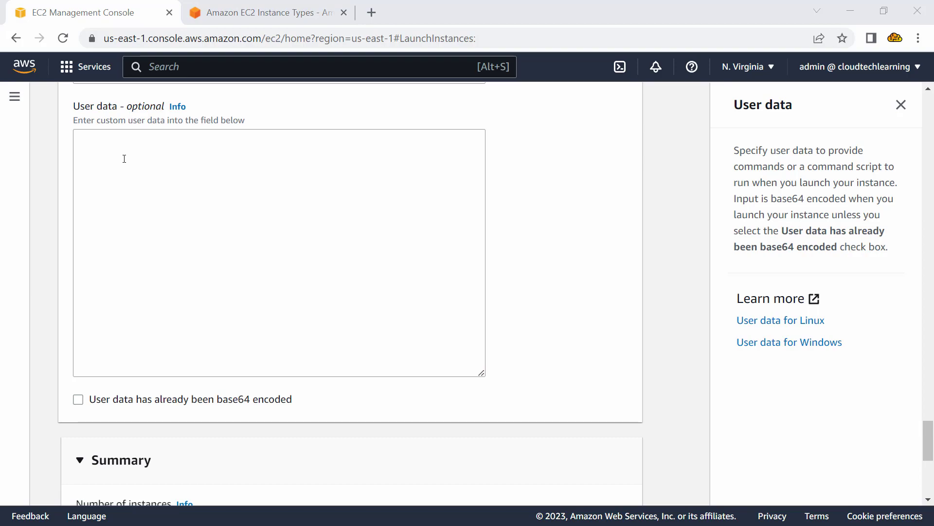
key(alt+Tab)
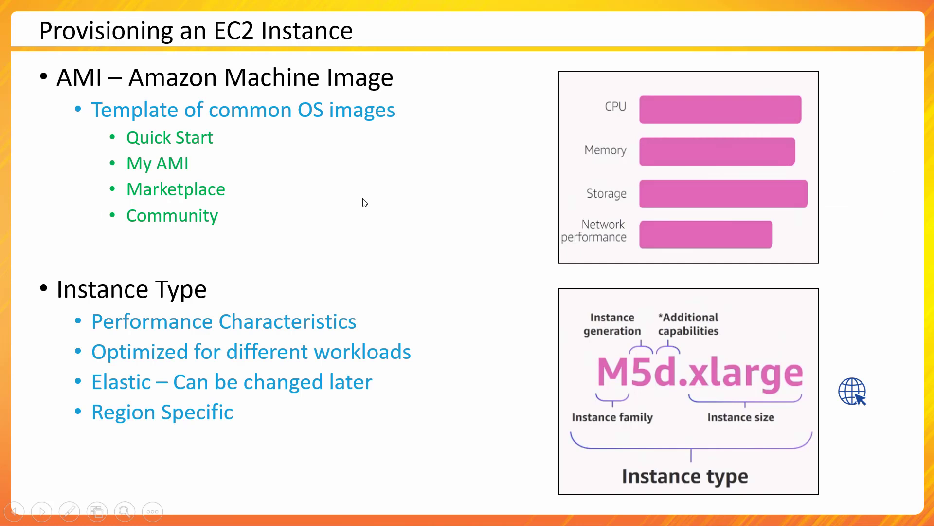
key(Right)
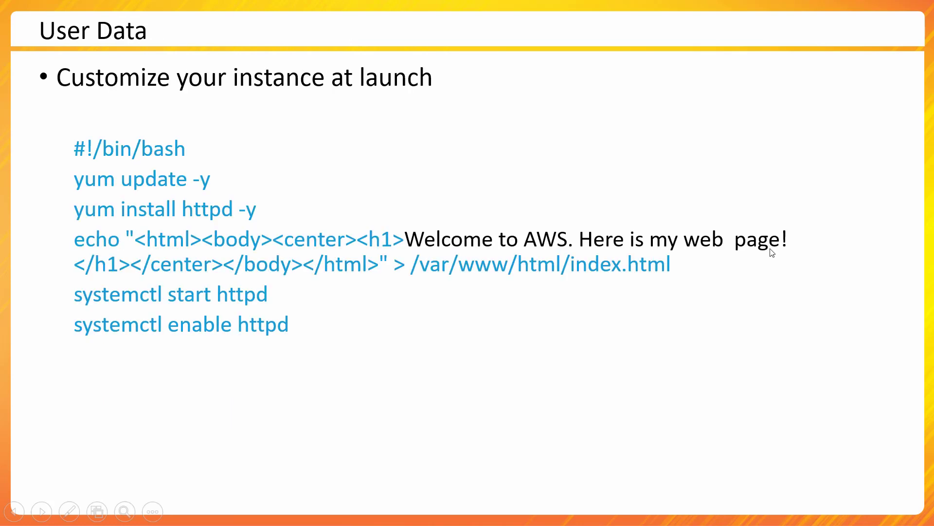
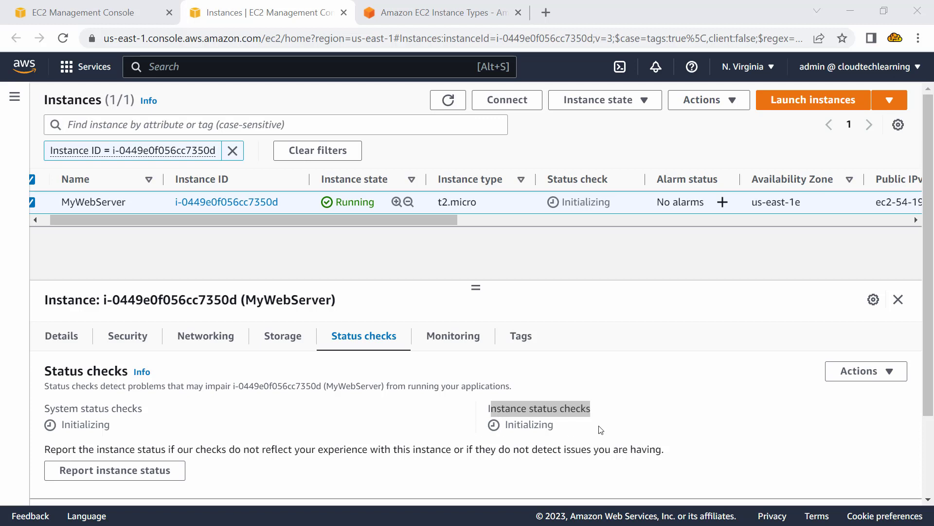
Refresh the instances list, select MyWebServer and examine its system and instance status checks.
click(448, 100)
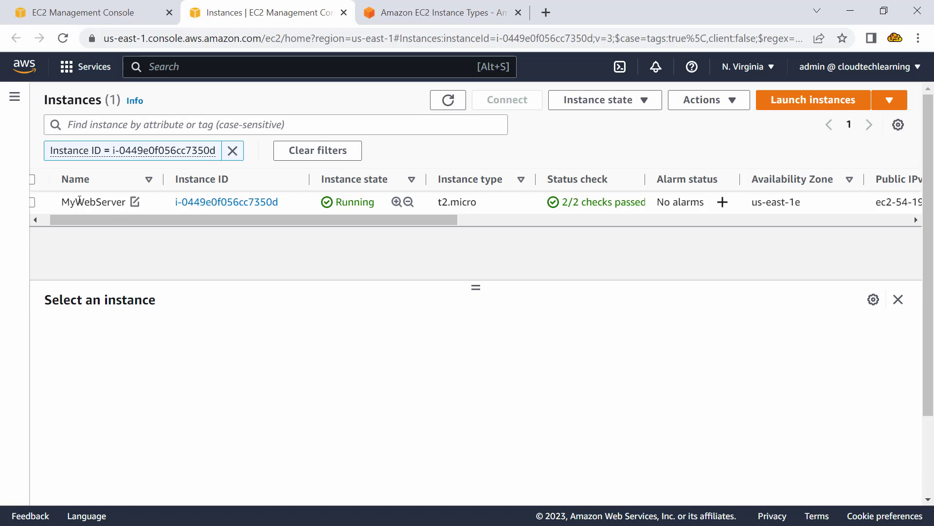
drag(51, 219, 44, 220)
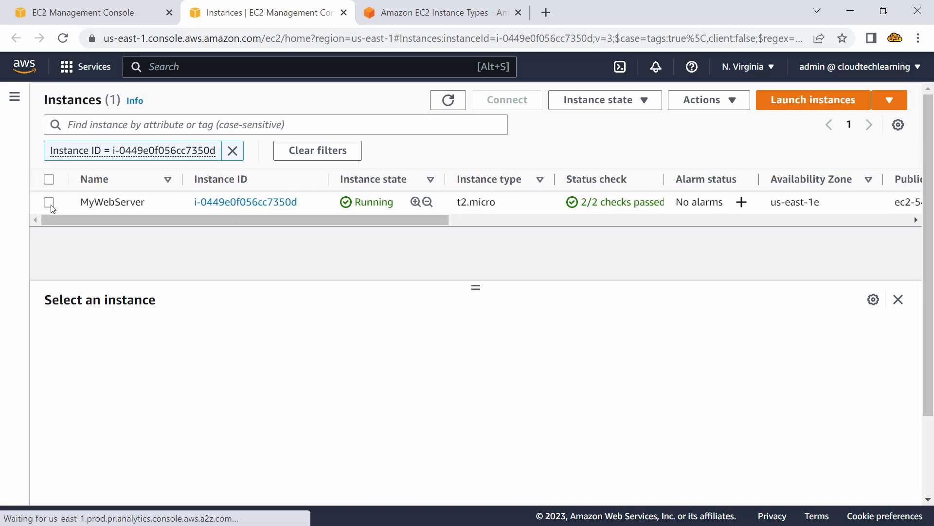
click(49, 203)
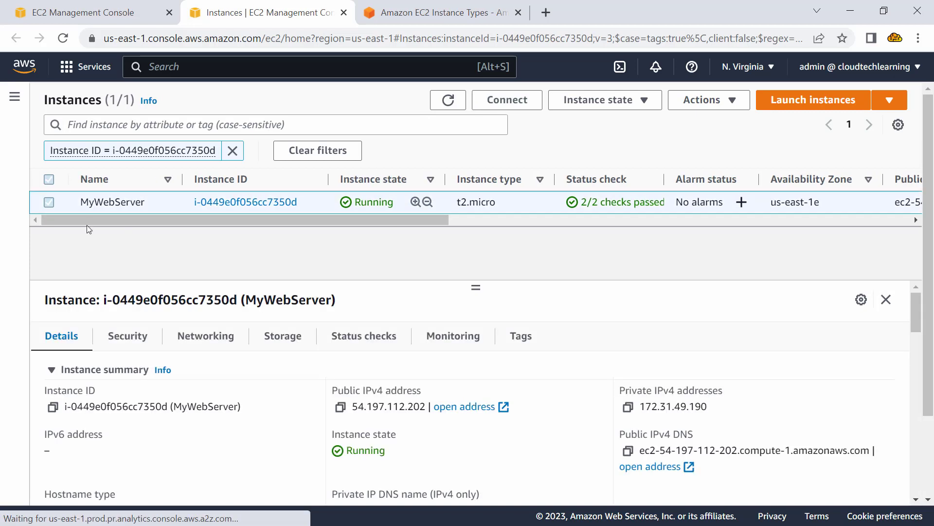
click(348, 340)
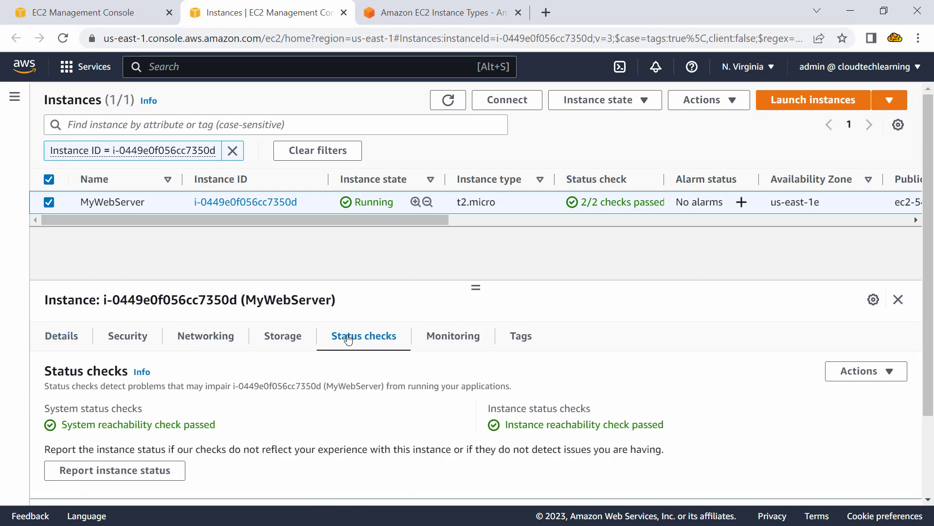
scroll(346, 349, down, 2)
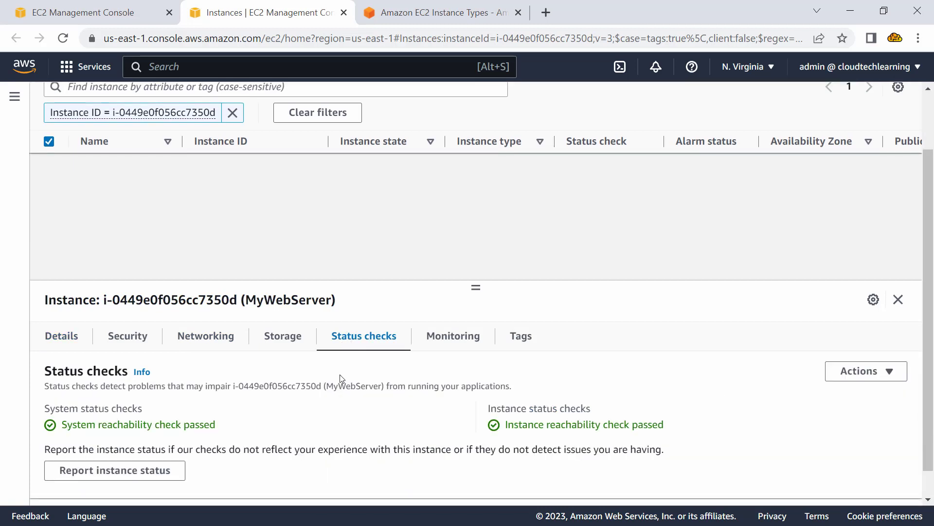
scroll(465, 235, up, 1)
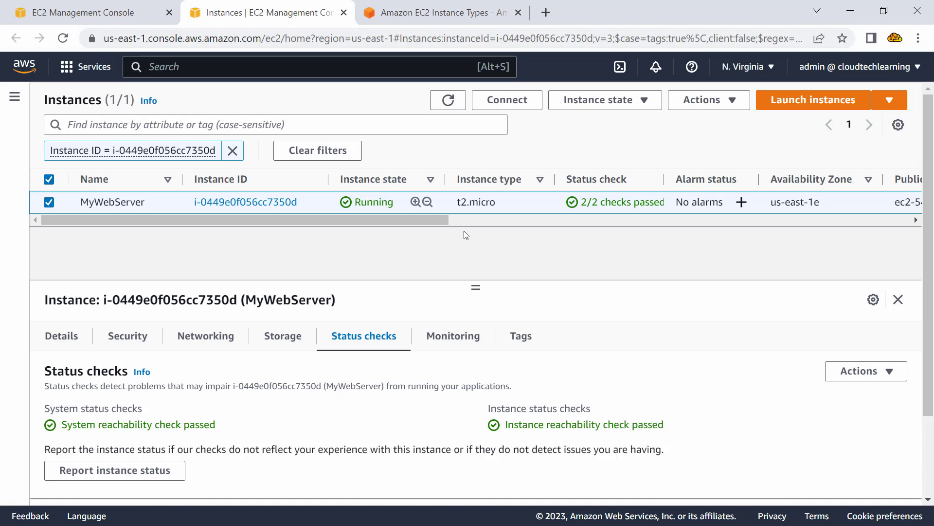
Copy the public IPv4 address from MyWebServer's details and load it in a new browser tab.
click(76, 341)
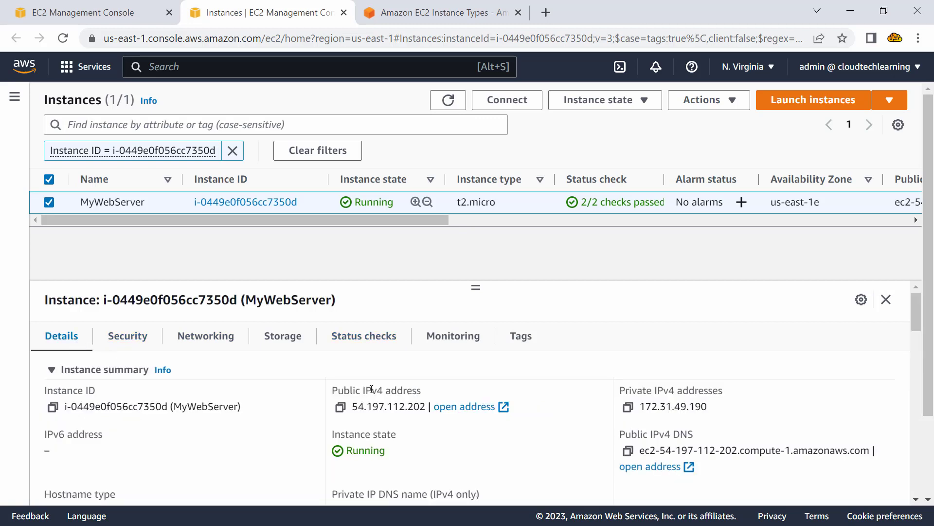
click(340, 408)
click(340, 407)
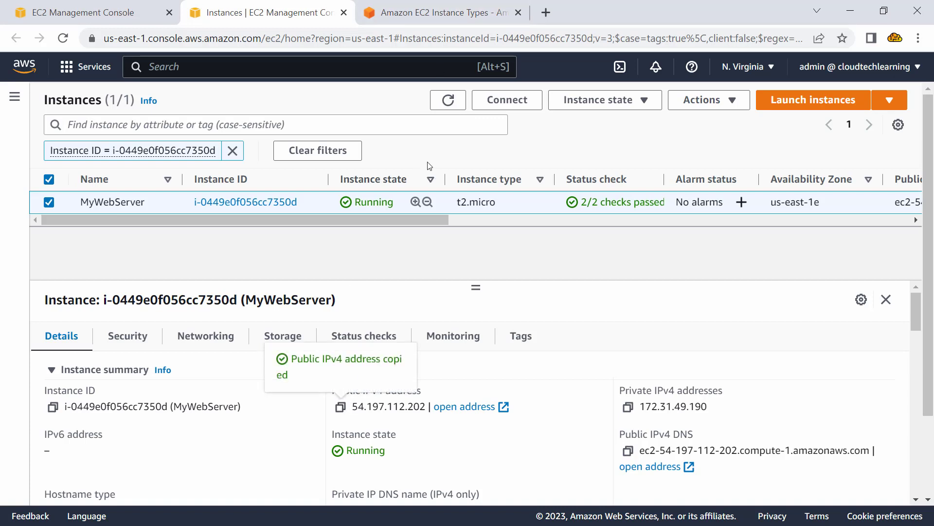
click(546, 13)
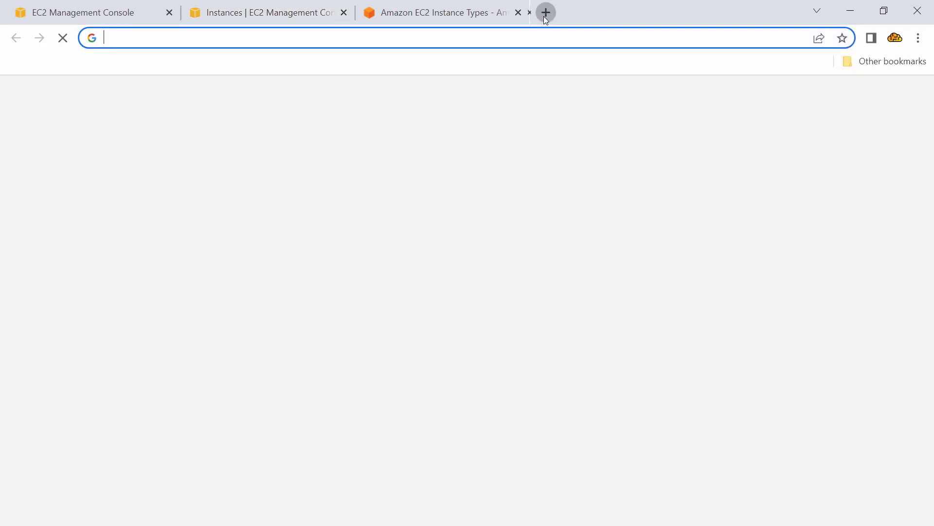
key(ctrl+v)
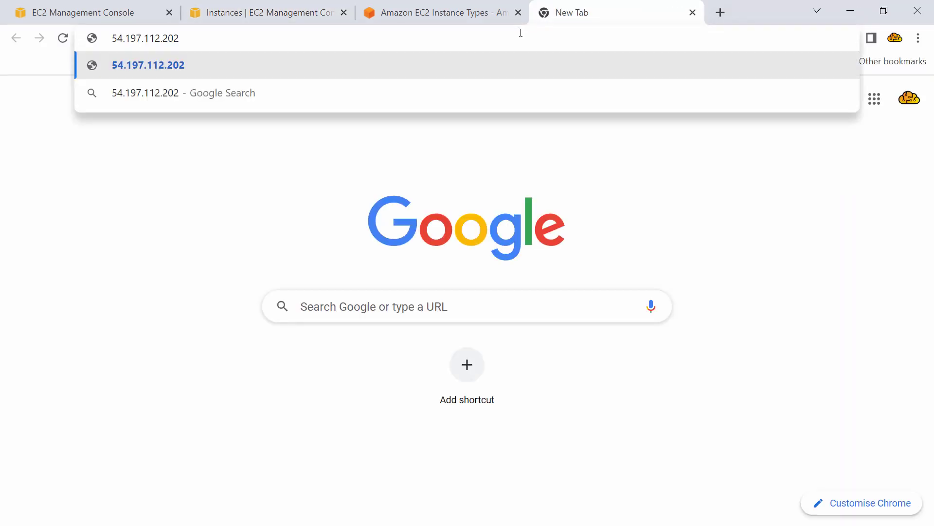
key(Return)
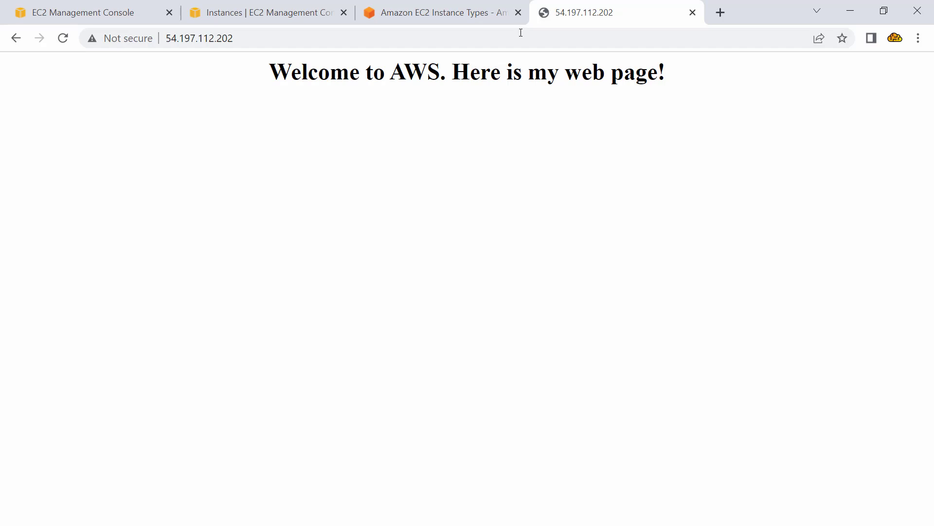
Return to MyWebServer's details, try to open its public IPv4 address through the provided link and inspect the protocol in the resulting URL.
click(448, 22)
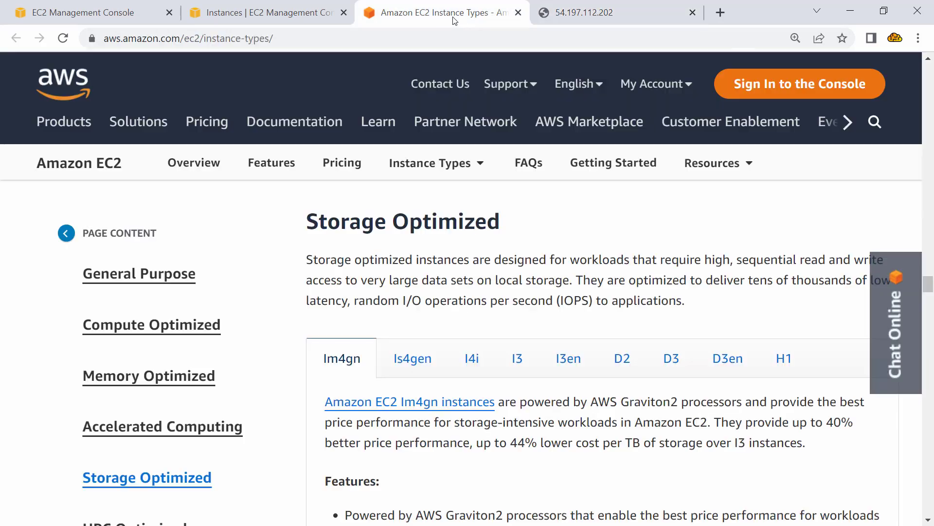
click(170, 18)
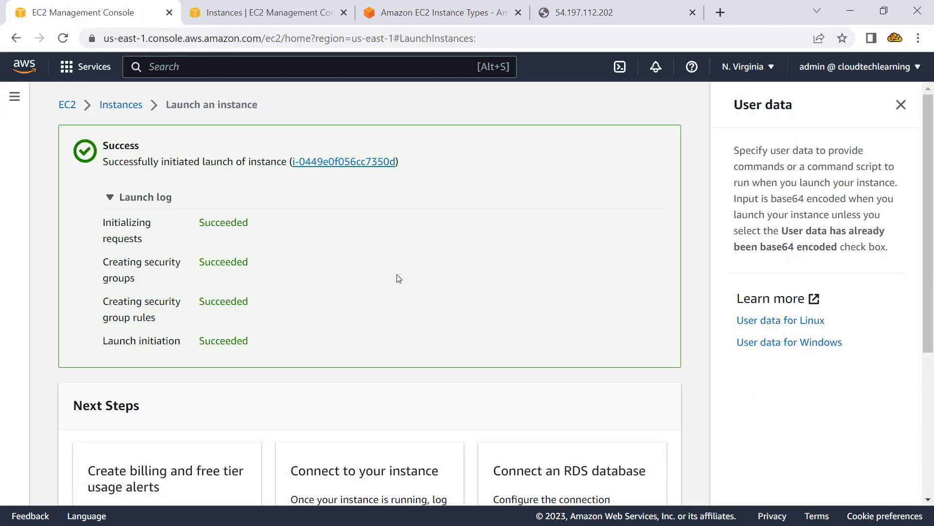
click(317, 15)
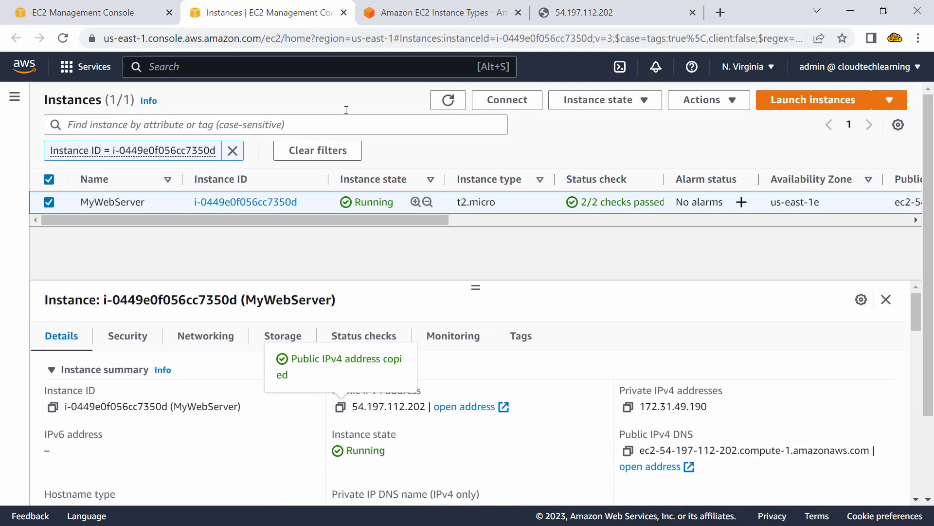
click(493, 412)
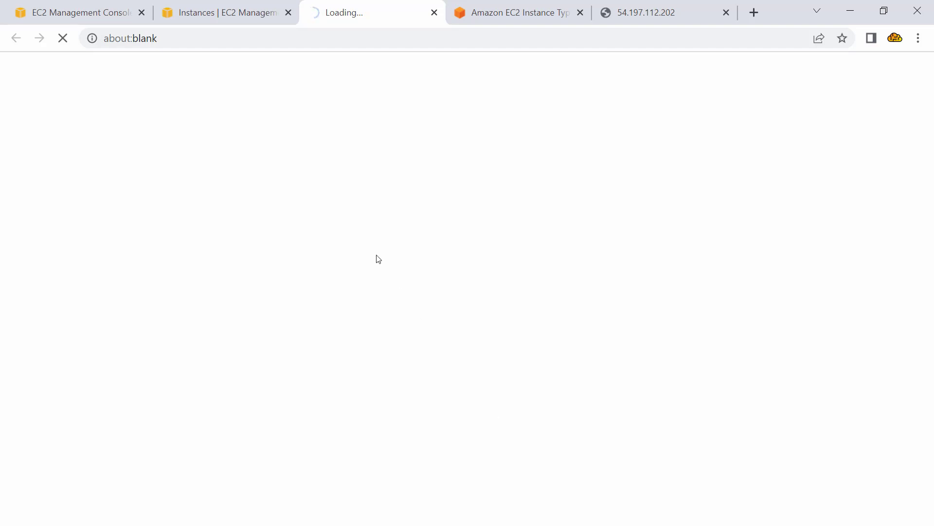
click(344, 37)
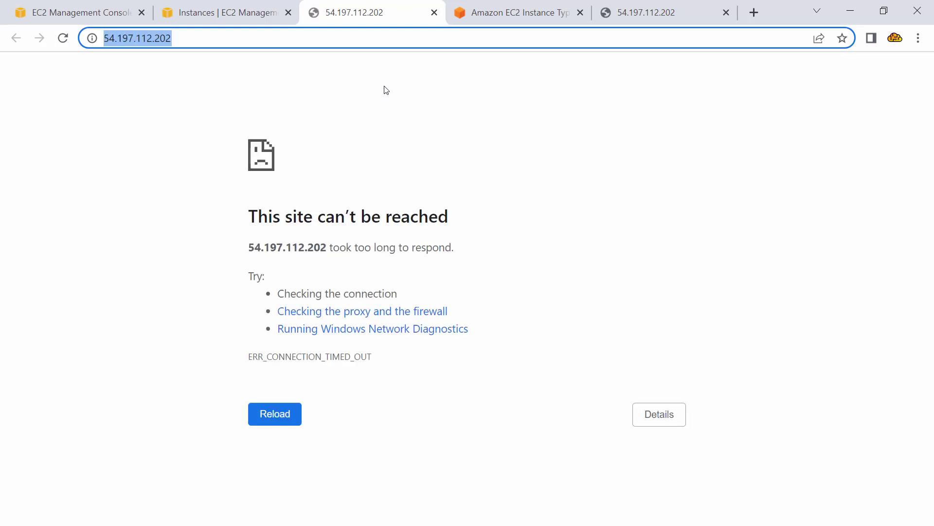
key(Return)
click(177, 38)
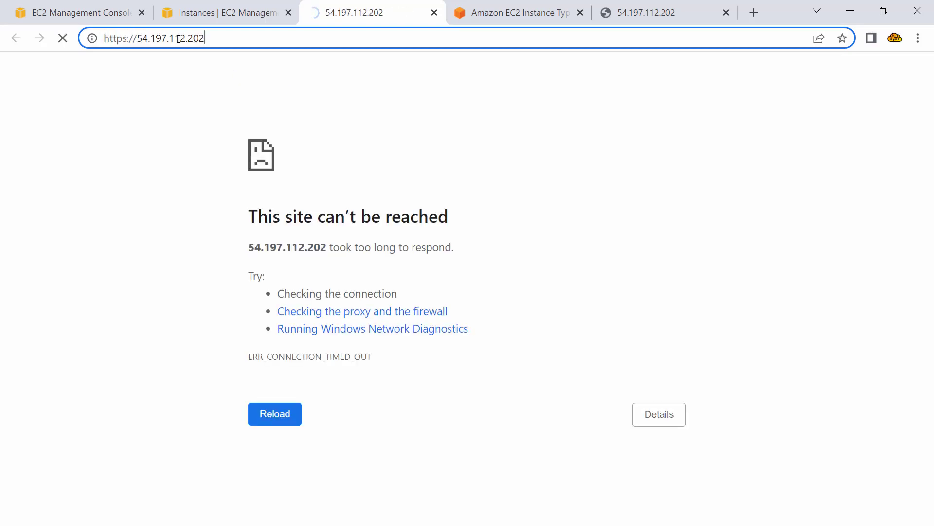
drag(123, 38, 128, 38)
Switch to the first web page opened by public IP address, inspect its connection security information and close it.
click(630, 15)
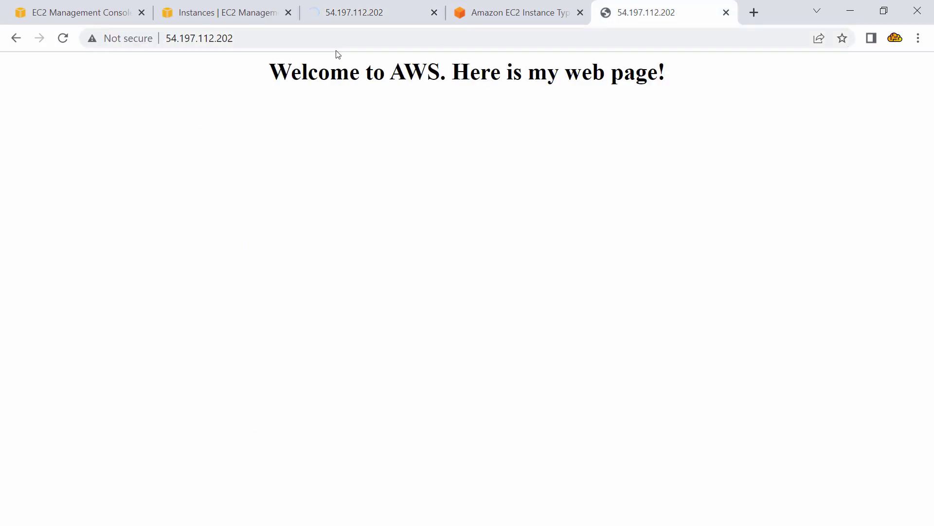
click(184, 37)
click(140, 37)
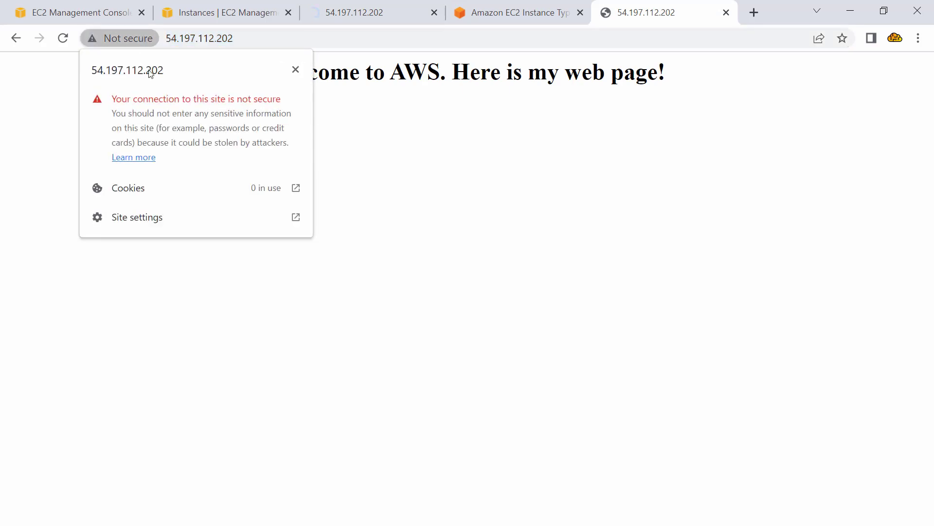
click(295, 69)
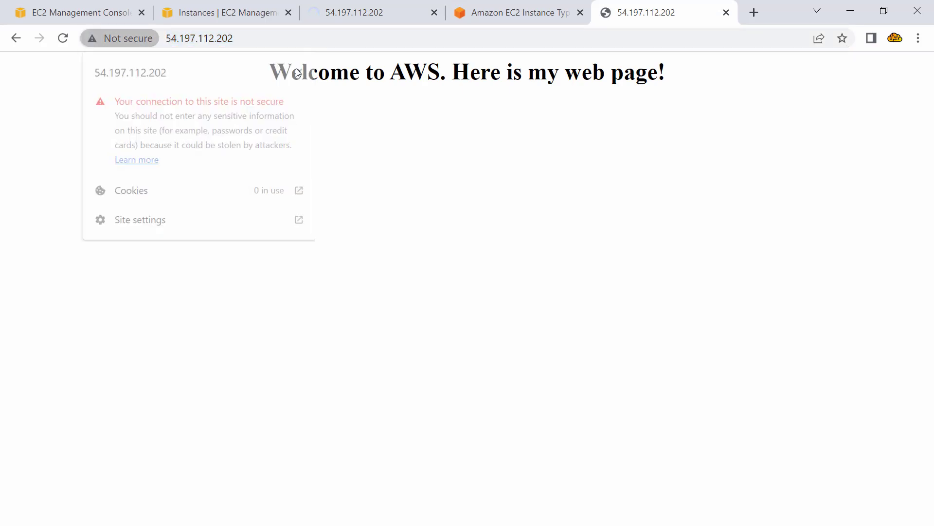
click(331, 105)
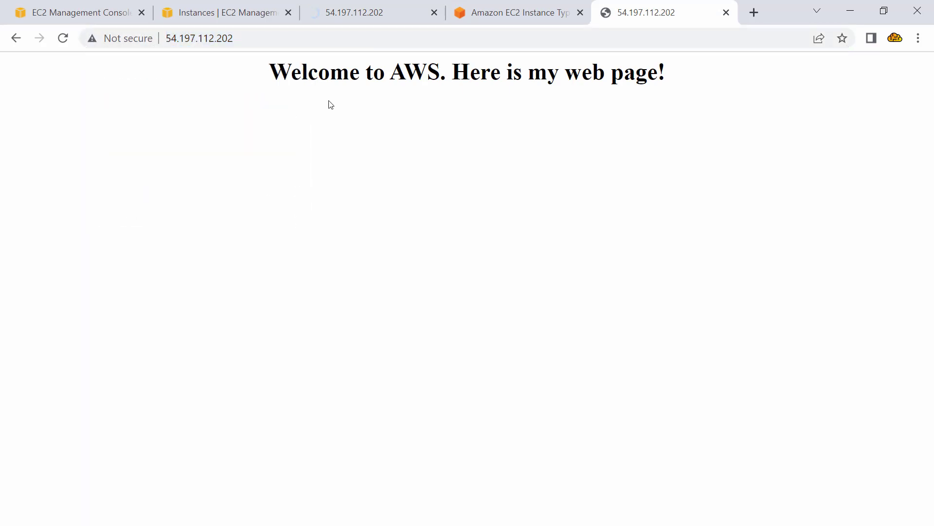
Copy MyWebServer's public IPv4 DNS name from the instance details and load it in a new browser tab.
click(122, 18)
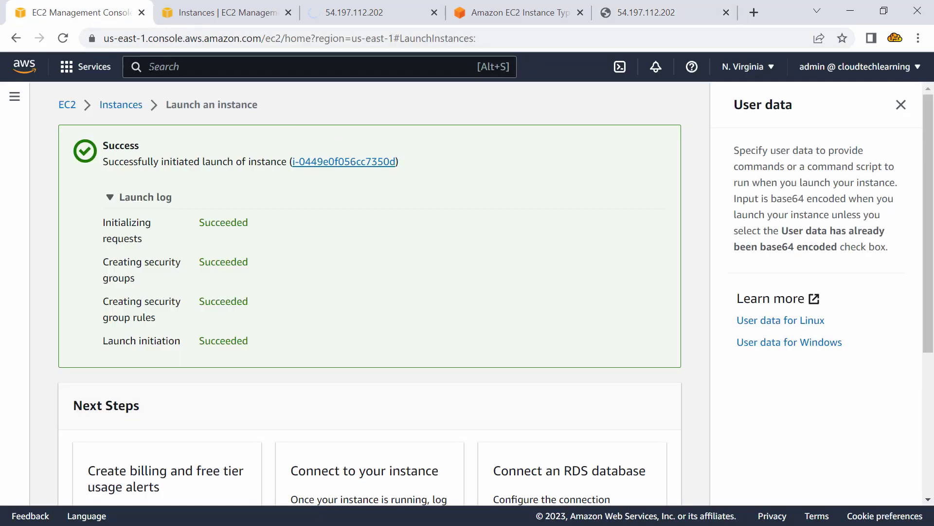
click(186, 17)
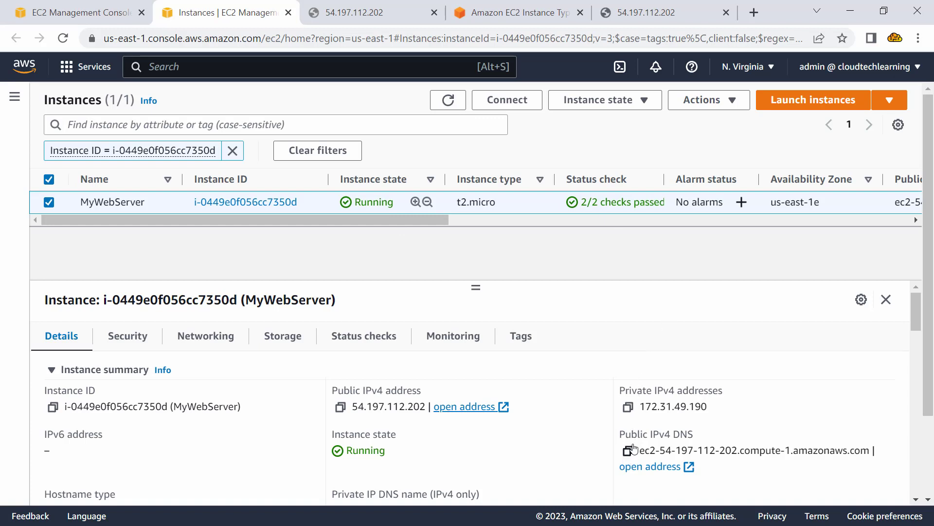
double_click(681, 435)
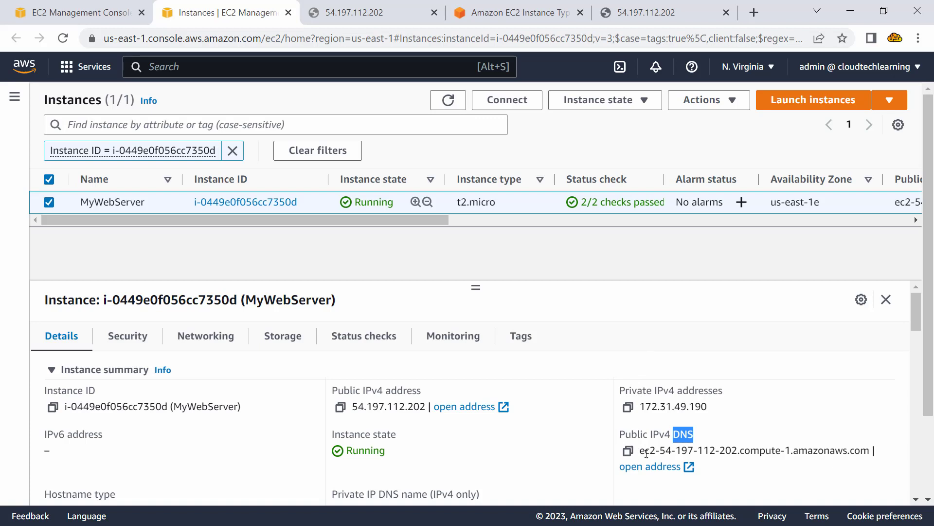
click(627, 452)
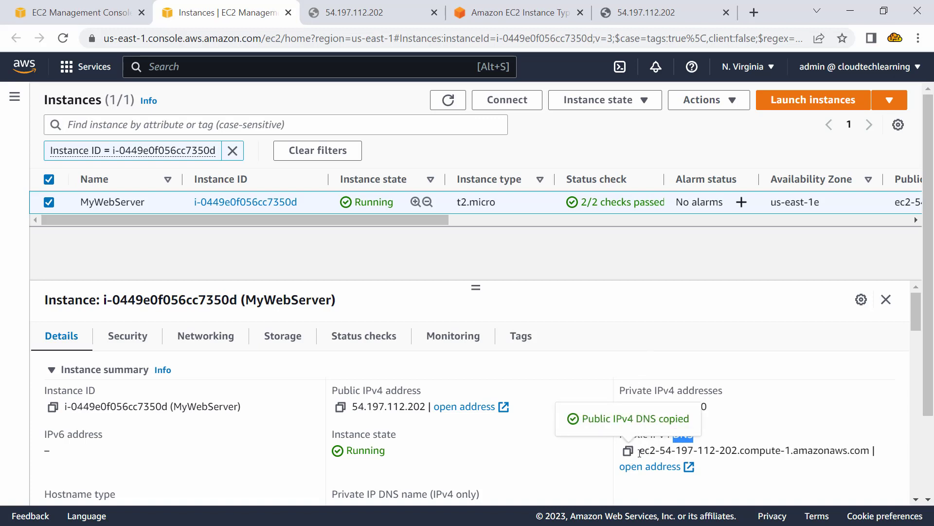
drag(639, 451, 737, 450)
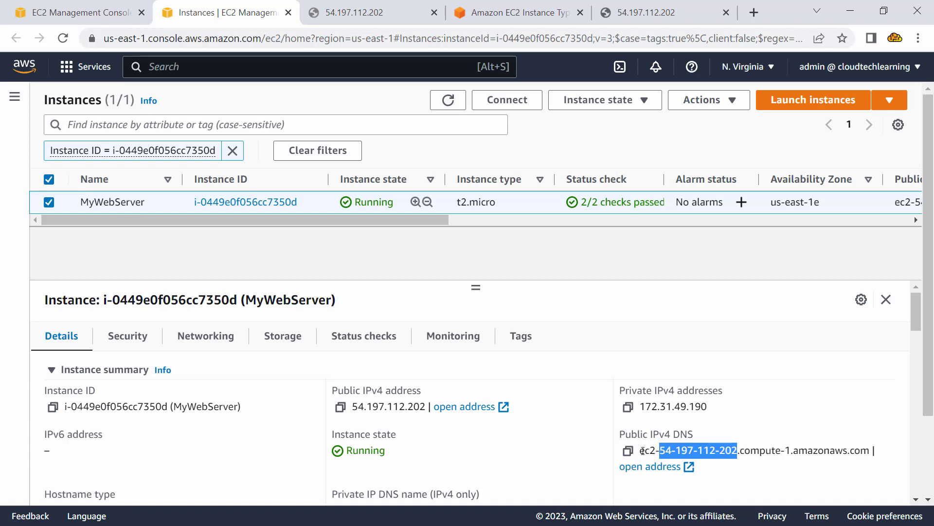
click(628, 450)
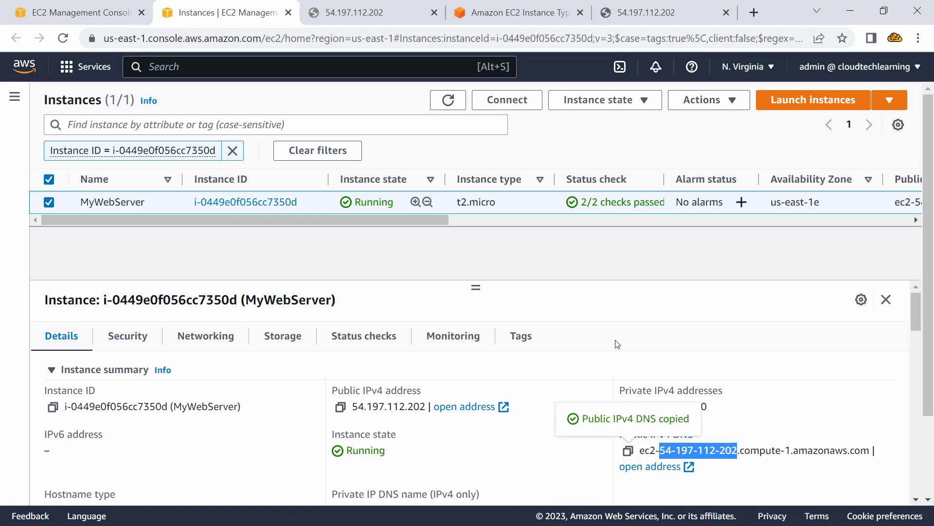
click(754, 12)
click(570, 39)
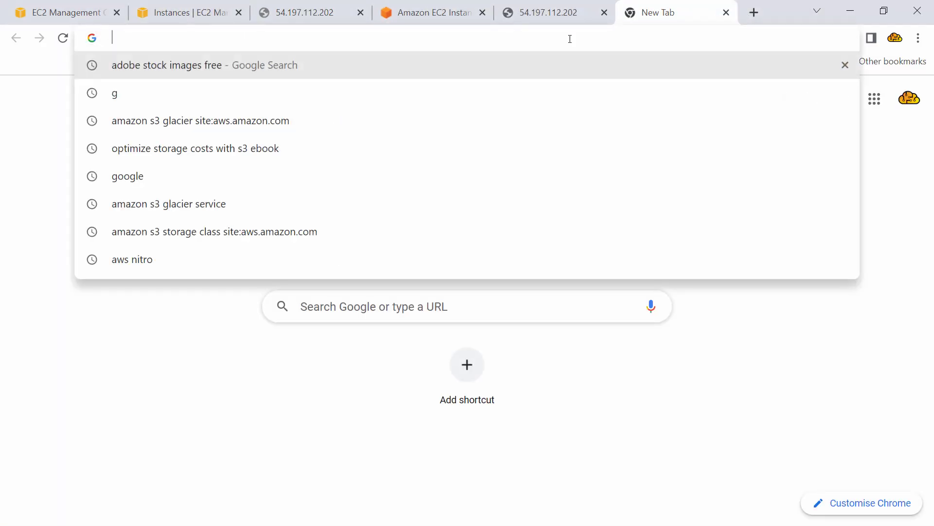
key(ctrl+v)
key(Return)
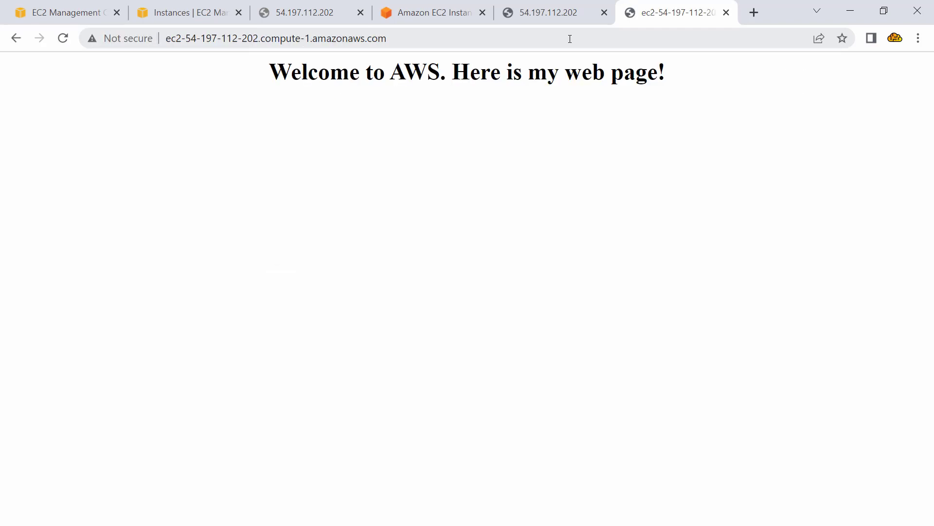
Compare the web page opened by public IP address with the one opened by DNS name, and return to MyWebServer's details.
click(560, 17)
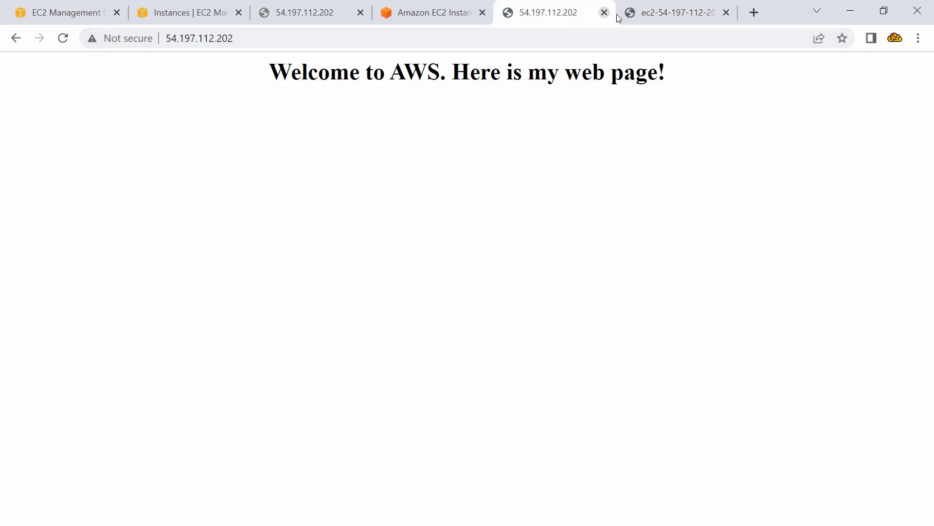
click(650, 15)
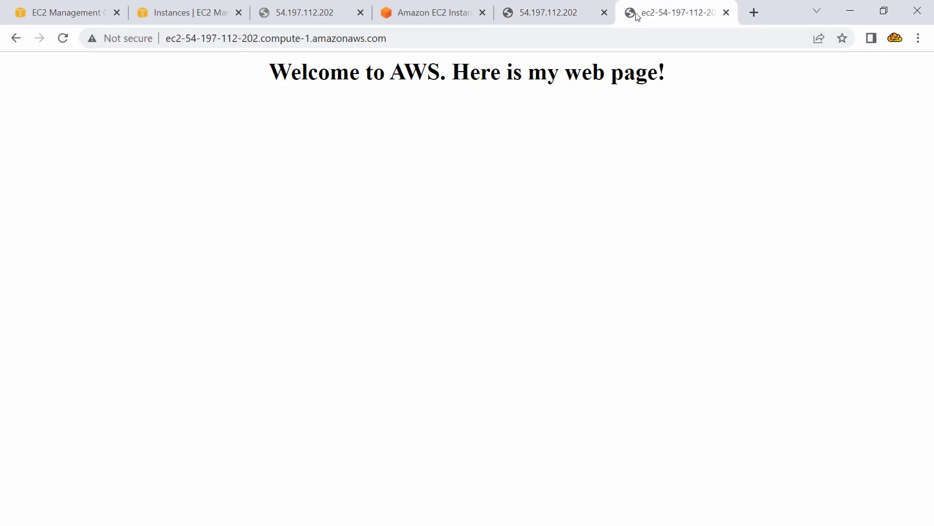
click(200, 12)
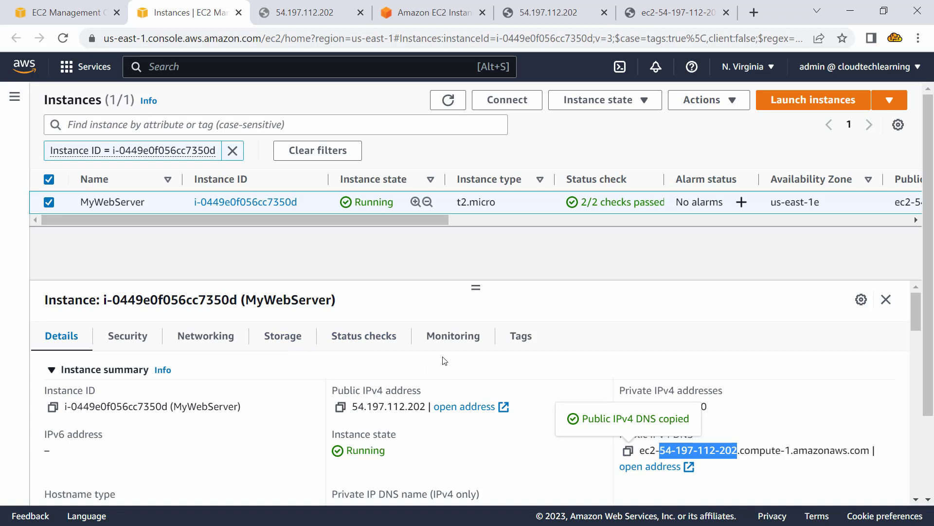
Open MyWebServer's tags for editing and add a tag with the key Class and the value Demo.
click(521, 337)
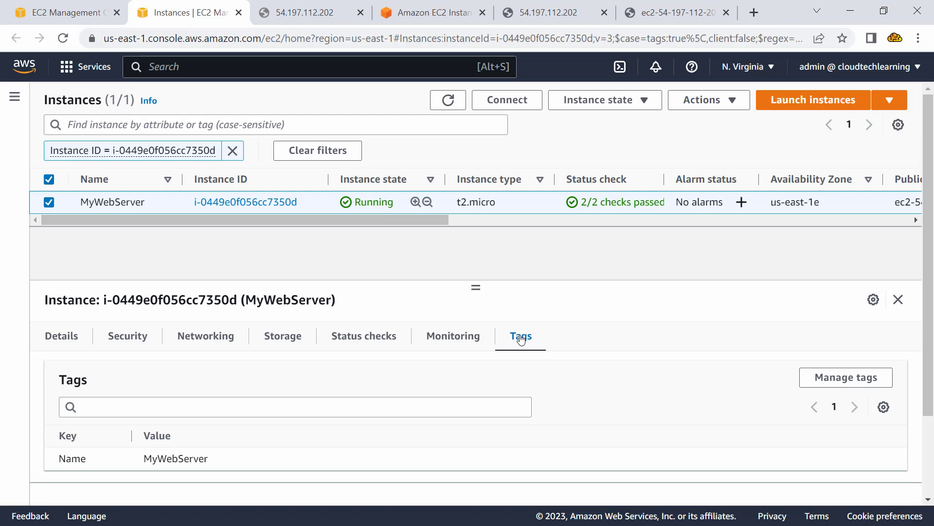
click(821, 377)
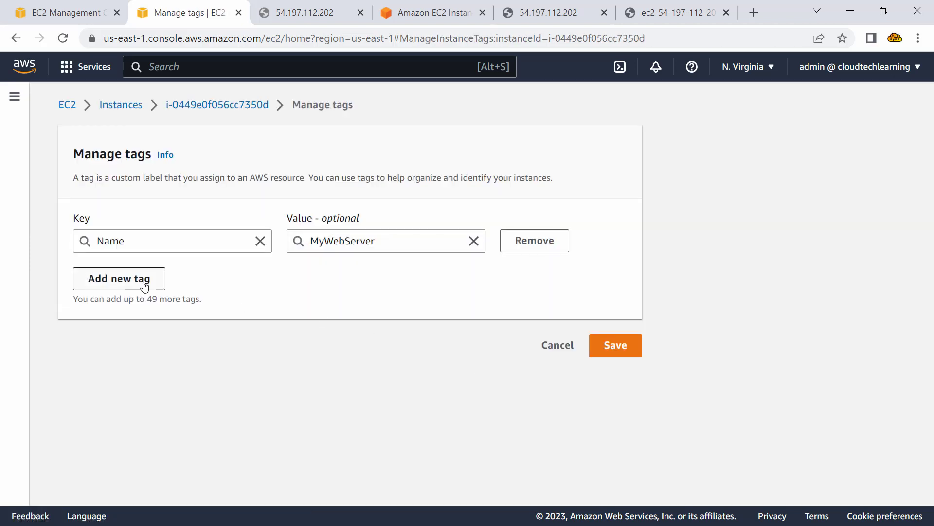
click(144, 287)
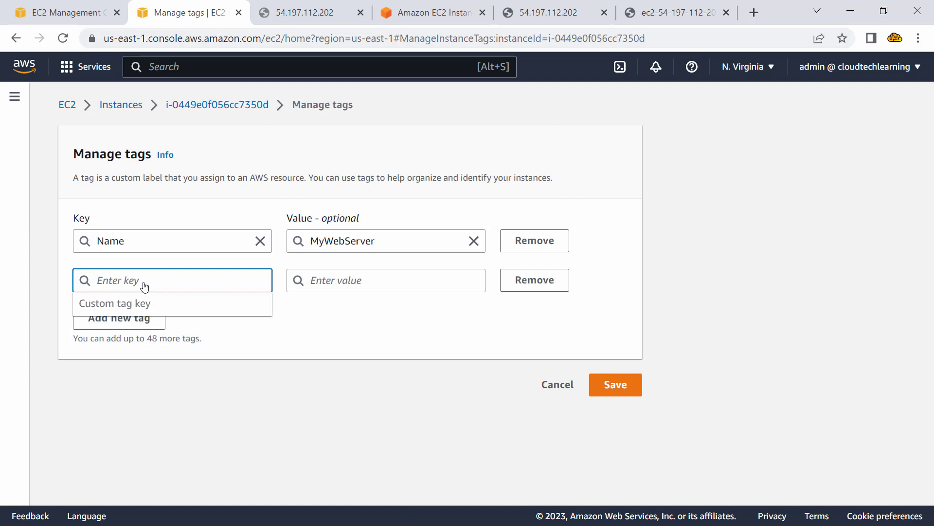
text(Class)
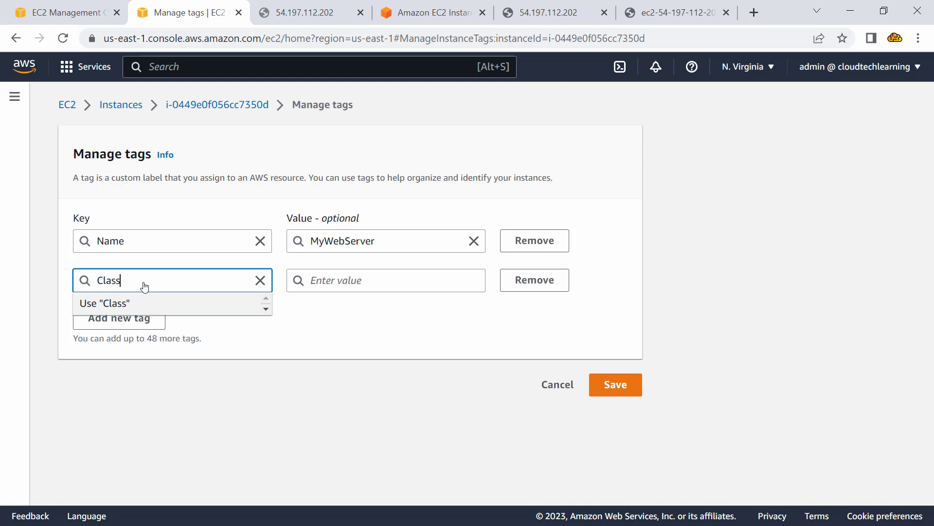
key(Tab)
text(Demo)
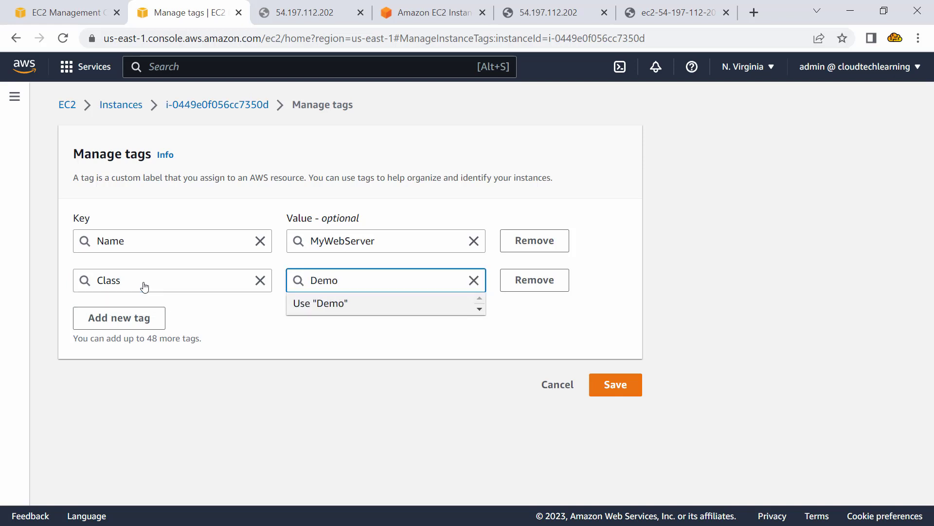
Add another tag with the key Owner and the owner's first name as its value.
click(129, 317)
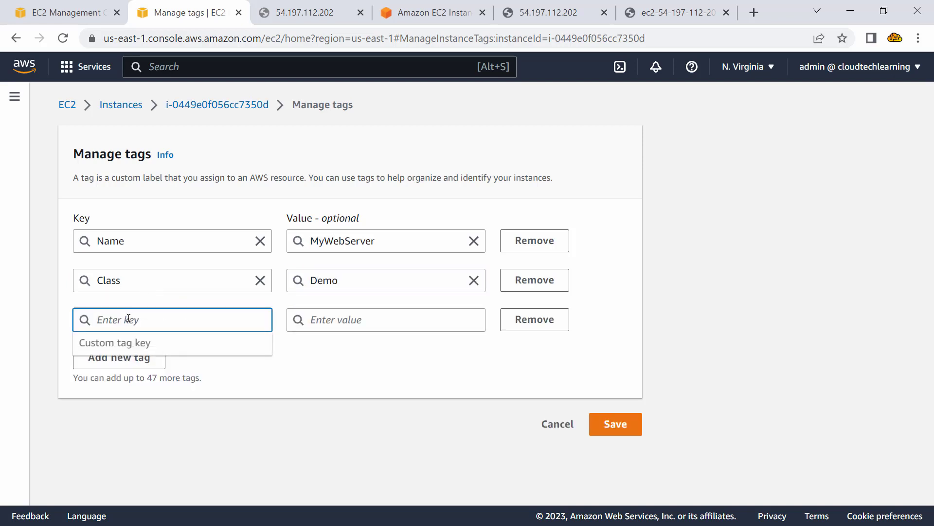
text(Owner)
key(Tab)
text(Asj)
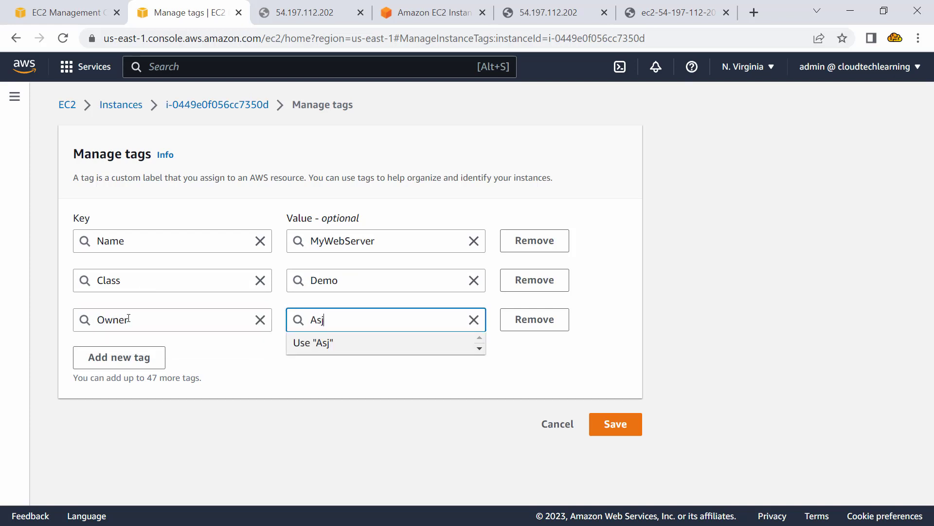
key(BackSpace)
text(h)
Add a tag with the key CostCenter and the value FreeTier, and save the instance's tags.
click(141, 360)
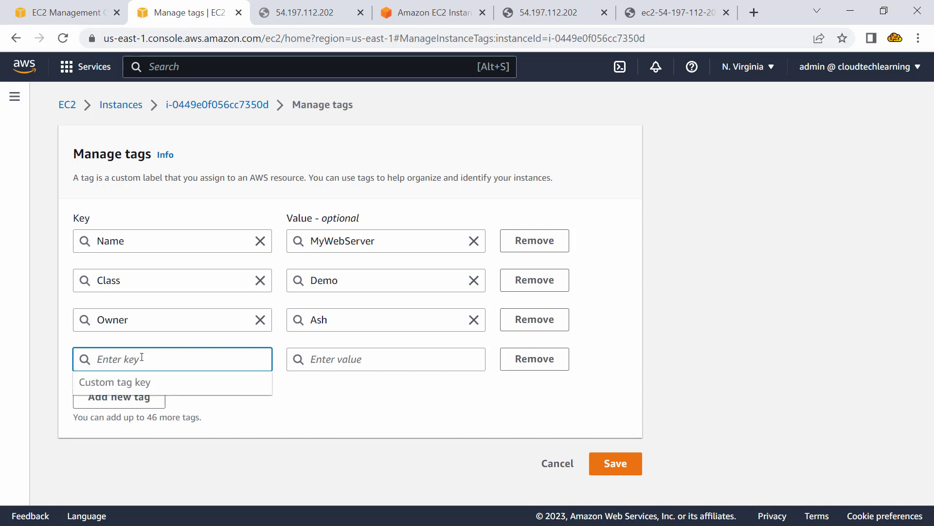
text(C)
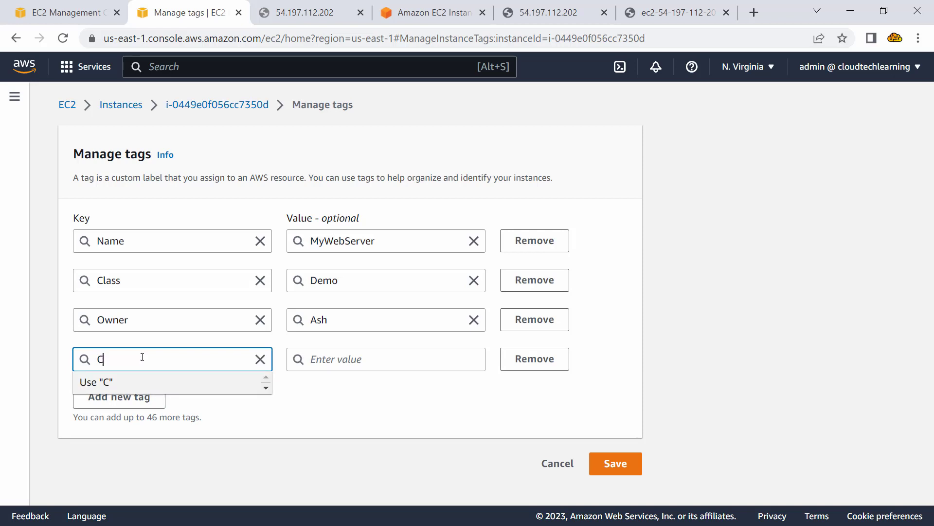
text(ostCenter)
key(Tab)
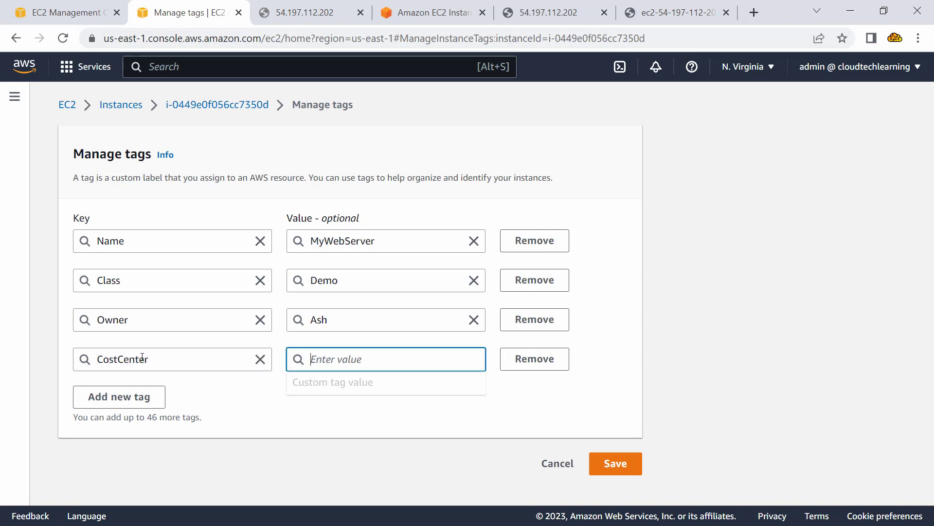
text(FreeTier)
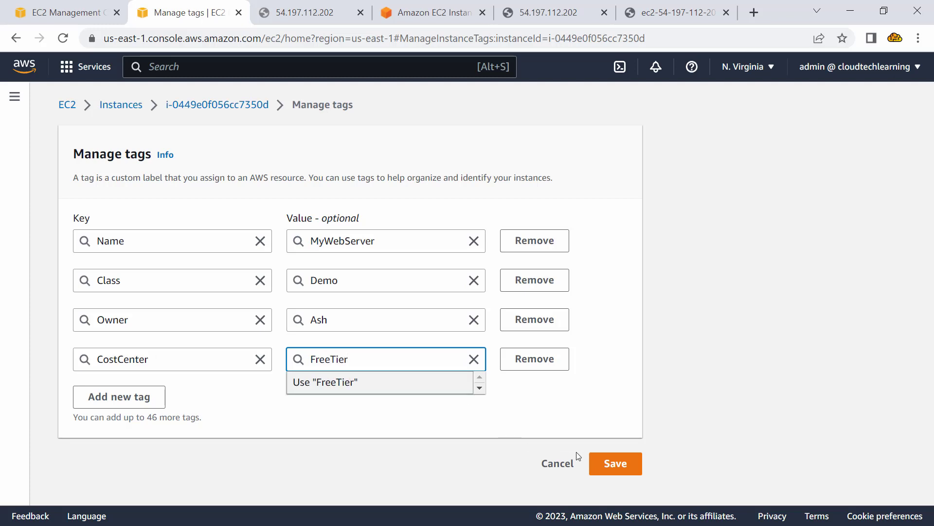
click(618, 465)
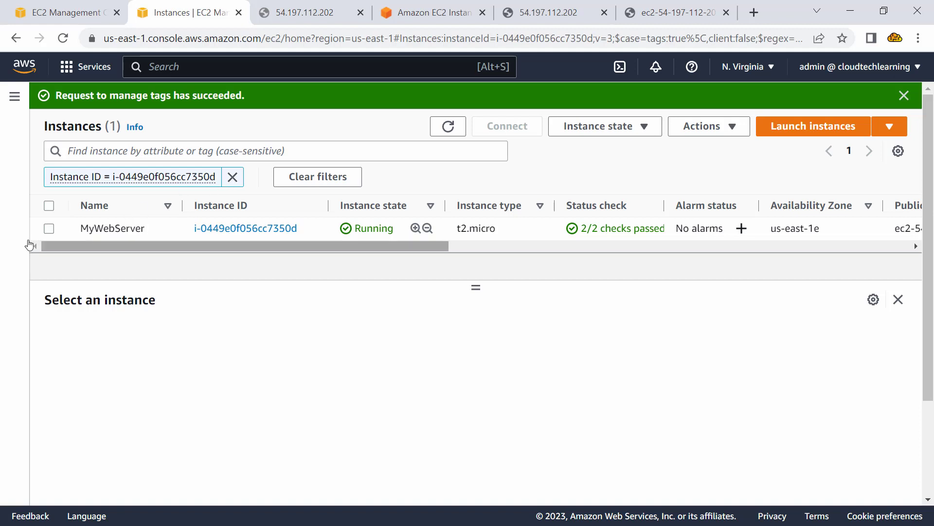
Select MyWebServer in the instance list and review its saved tags.
click(185, 229)
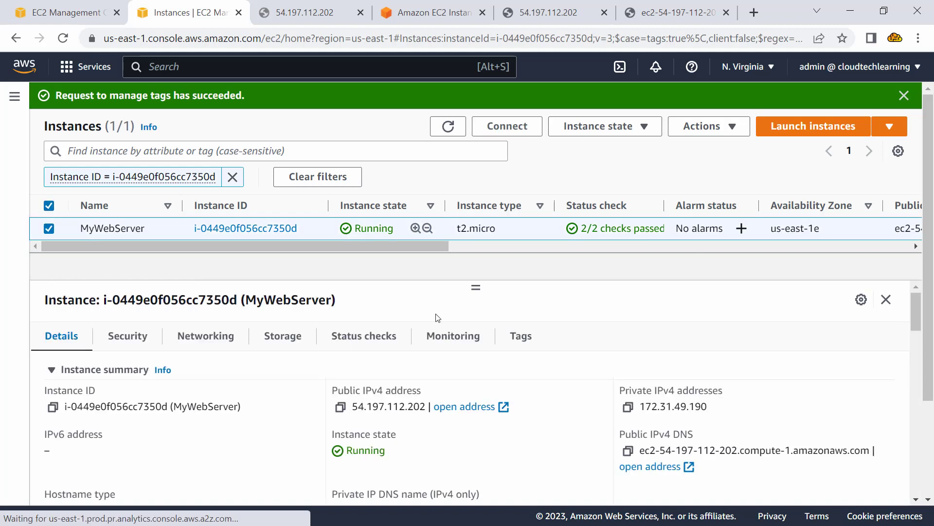
click(523, 336)
scroll(426, 372, down, 2)
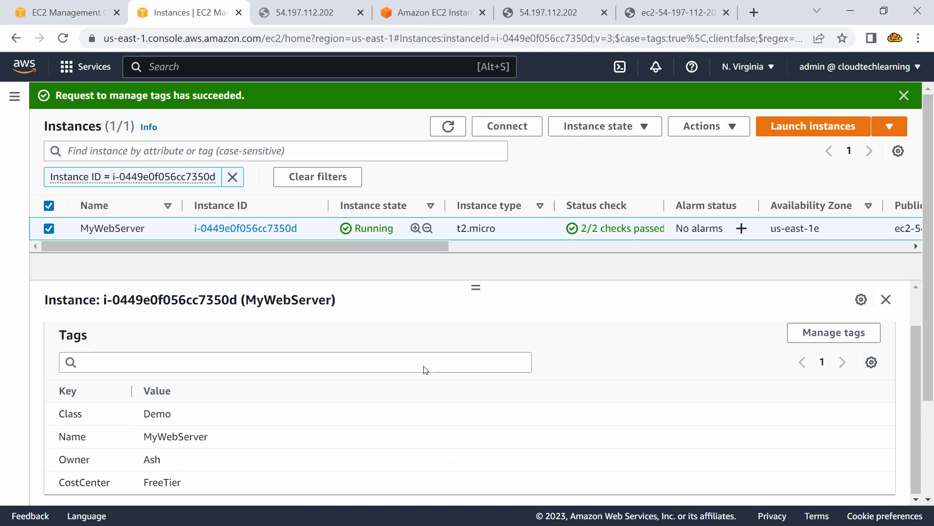